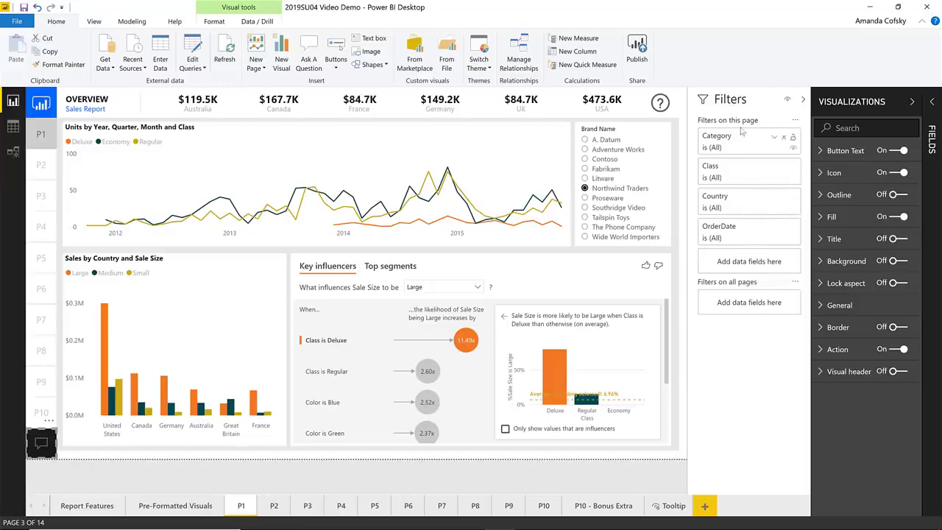
# - Add the Color field of the Sales table as a filter on all pages and remove it again
pyautogui.click(932, 145)
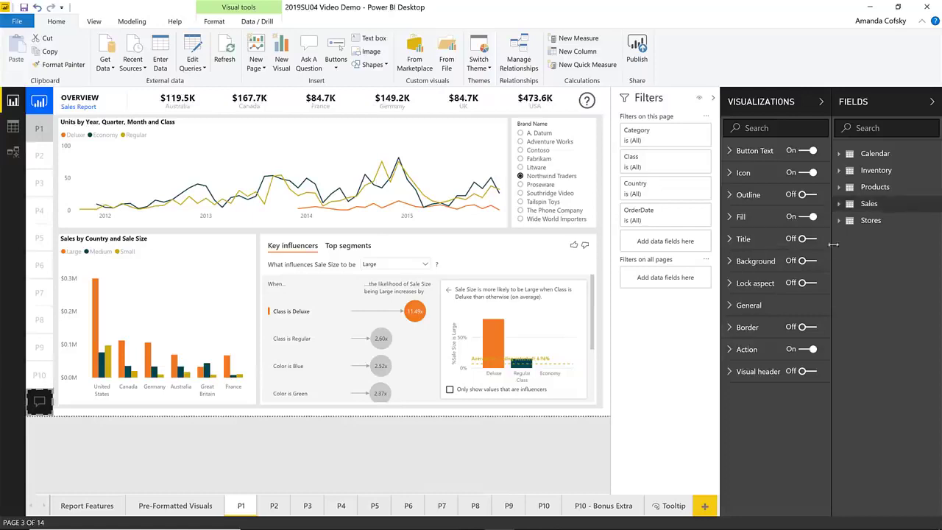
pyautogui.click(840, 205)
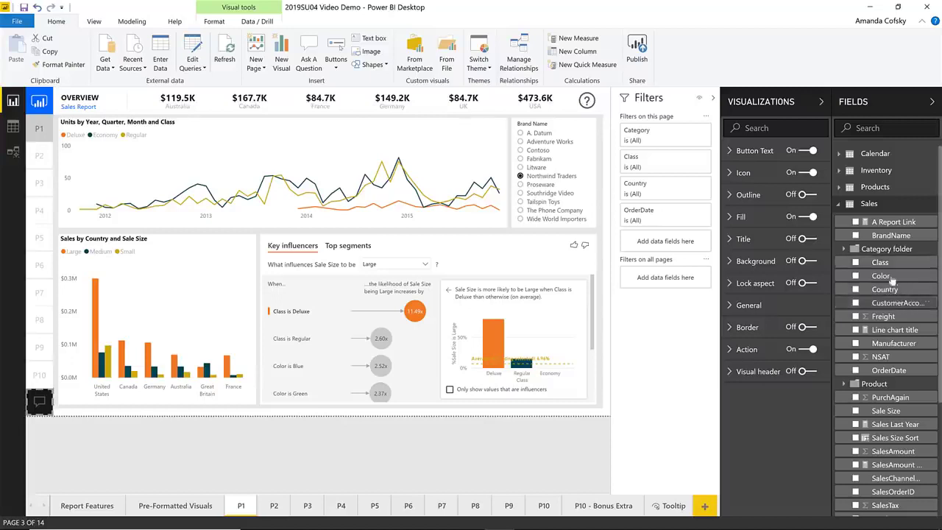
pyautogui.moveTo(889, 276); pyautogui.dragTo(672, 283)
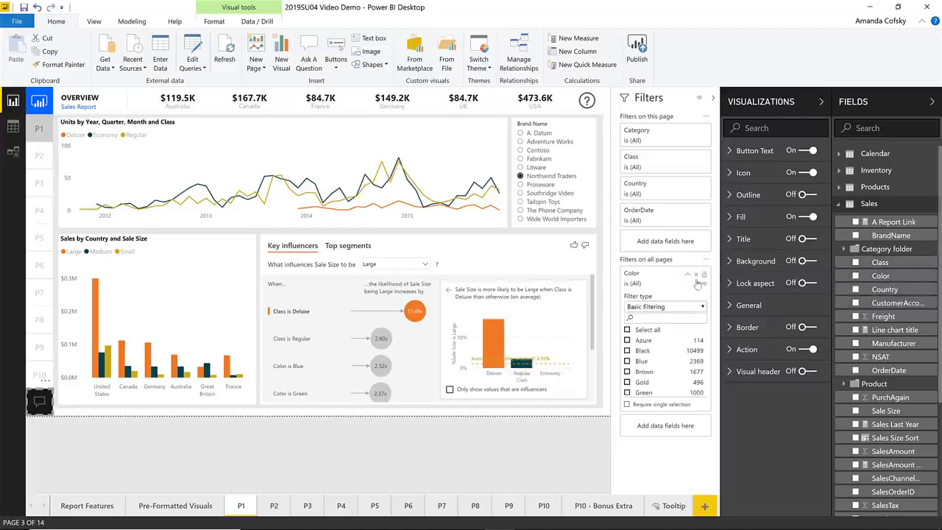
pyautogui.click(697, 277)
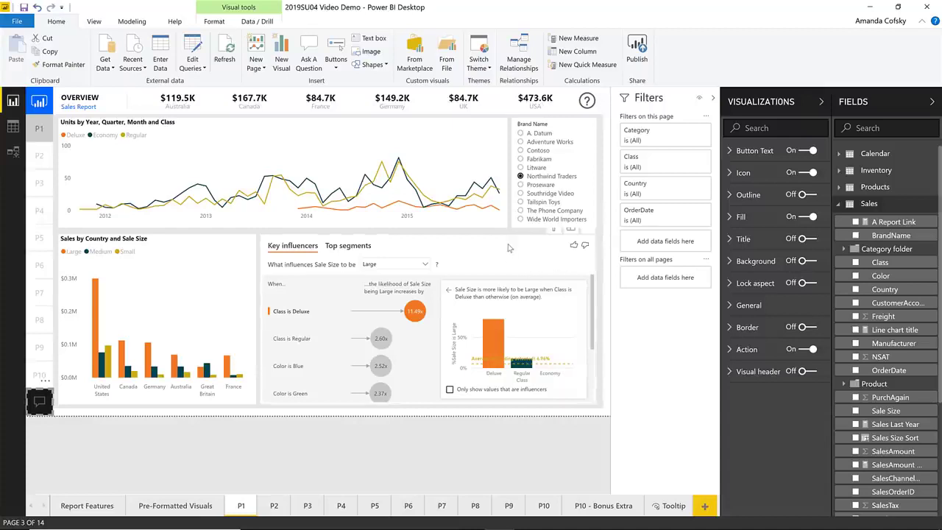
# - Examine the line chart's field assignments and the filters applied to that visual
pyautogui.click(490, 153)
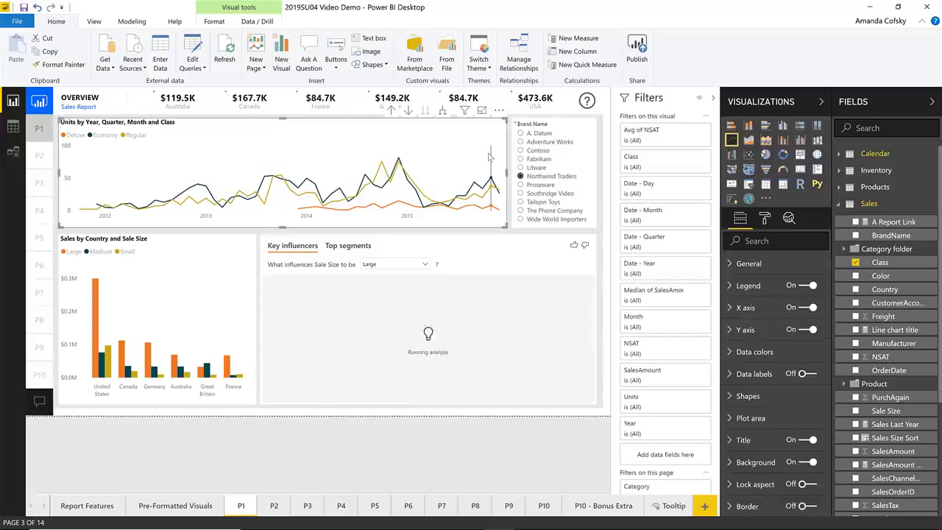
pyautogui.click(741, 219)
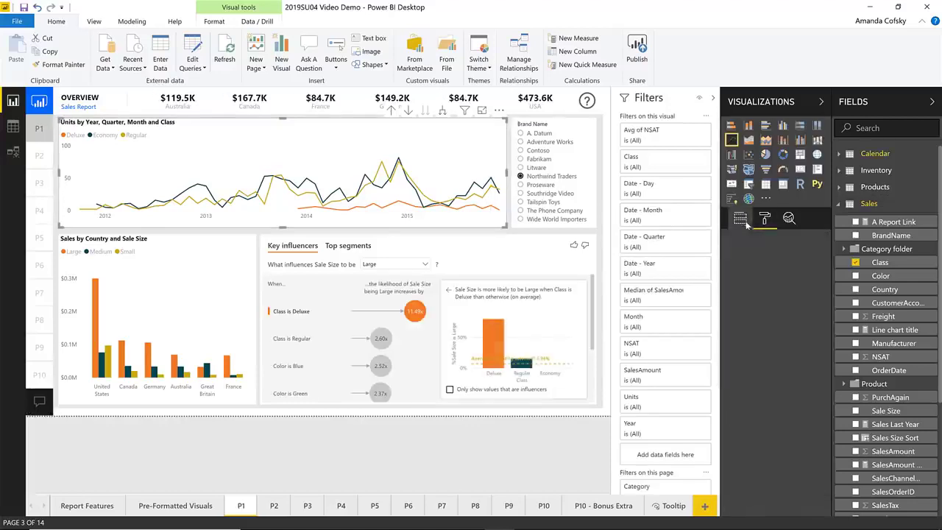
pyautogui.scroll(-2, 770, 443)
pyautogui.scroll(2, 770, 443)
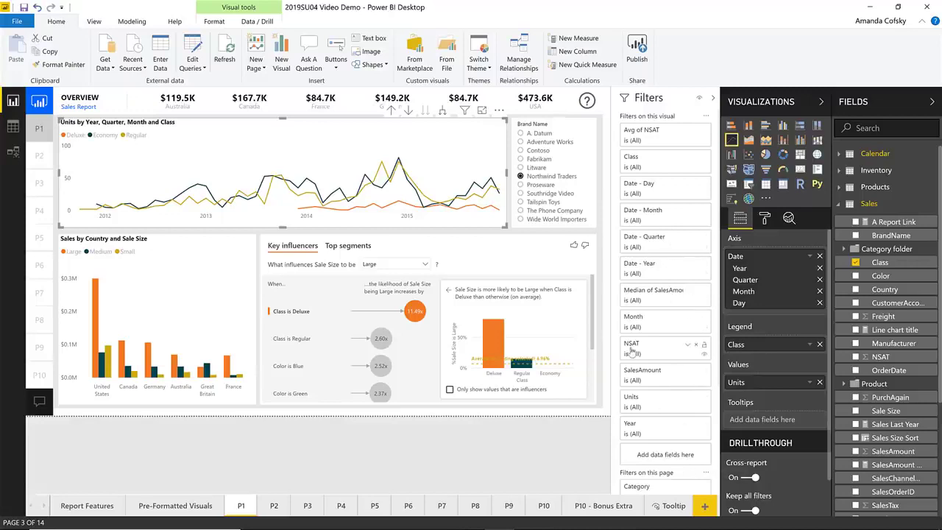
pyautogui.click(569, 452)
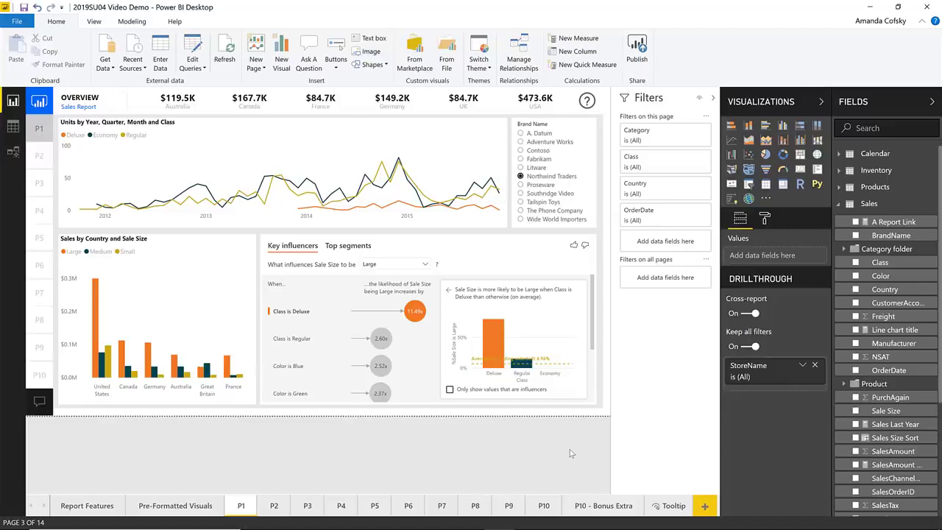
# - Rename the OrderDate page filter to "Date of Order"
pyautogui.doubleClick(638, 212)
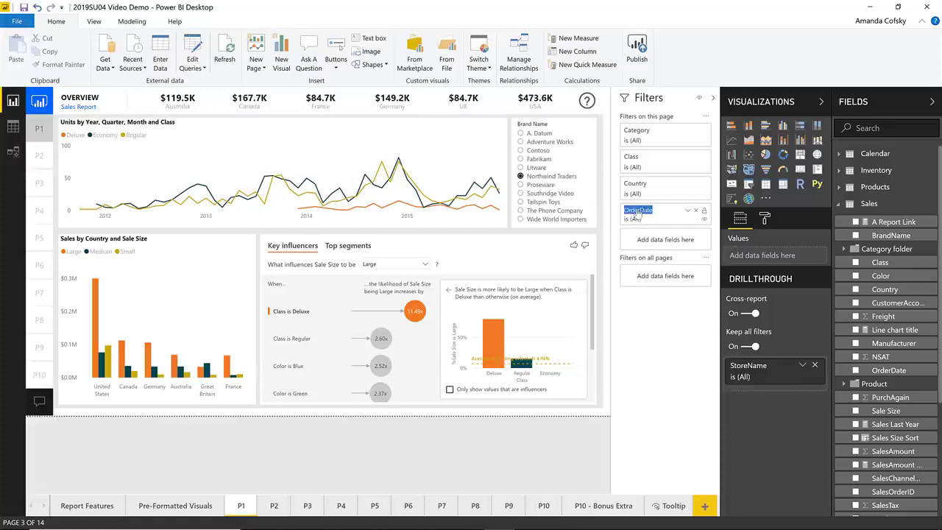
pyautogui.write('Date of Order')
pyautogui.press('Return')
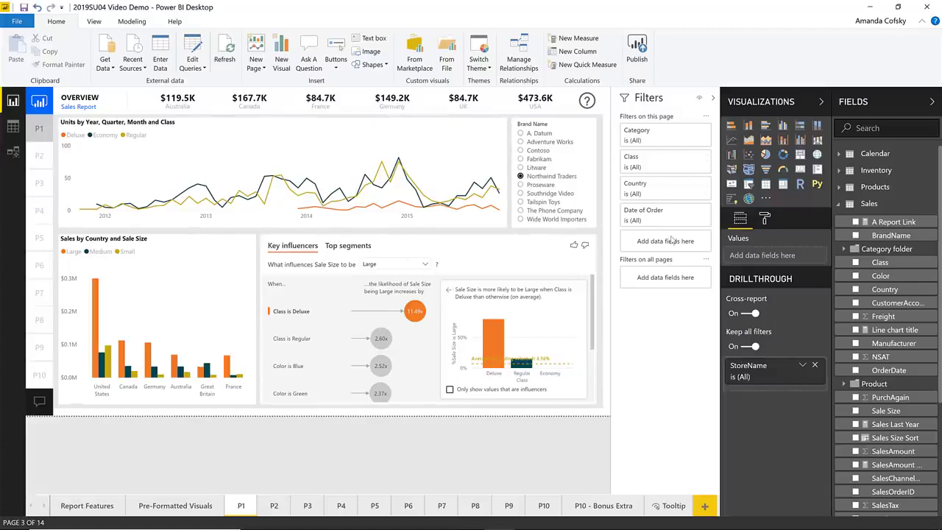
# - Collapse the Visualizations and Fields panes and expand both again
pyautogui.click(768, 108)
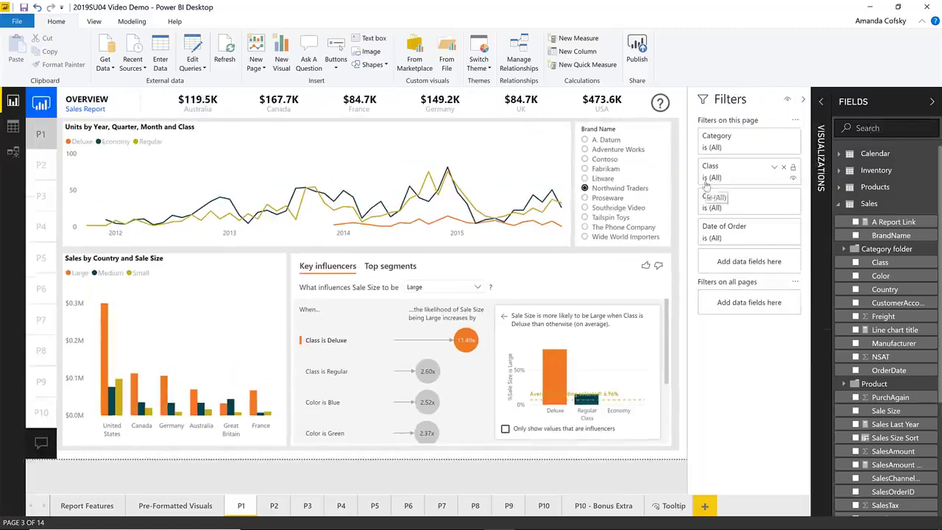
pyautogui.click(854, 102)
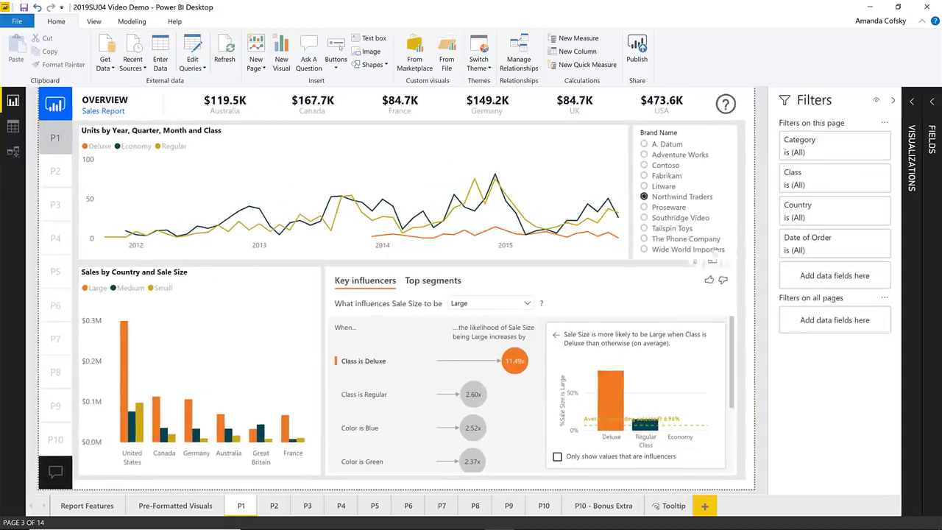
pyautogui.click(910, 131)
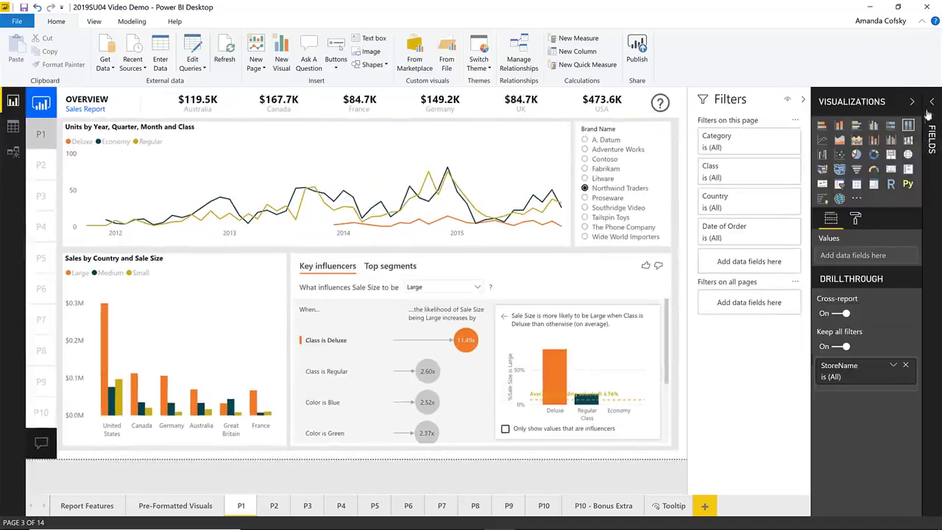
pyautogui.click(936, 117)
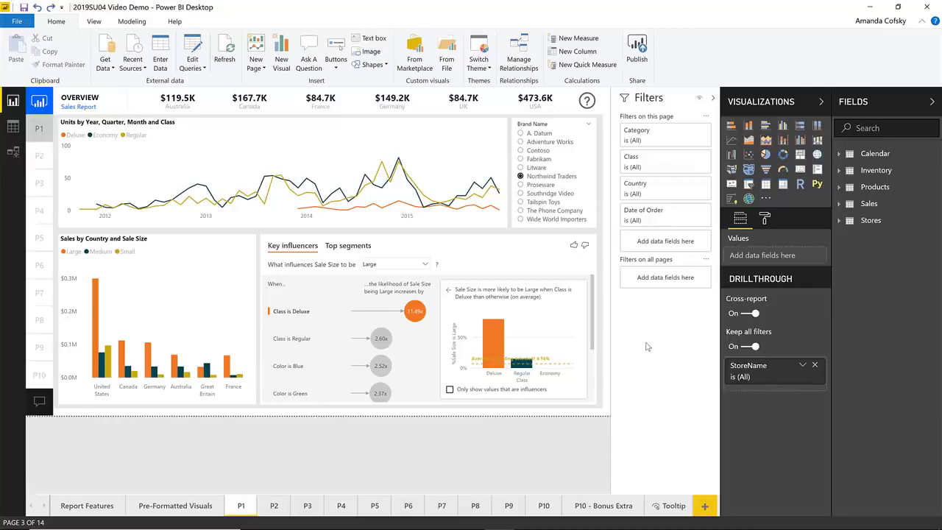
# - Enable "Allow users to change filter types" in the current file's report settings
pyautogui.click(16, 20)
pyautogui.moveTo(65, 290)
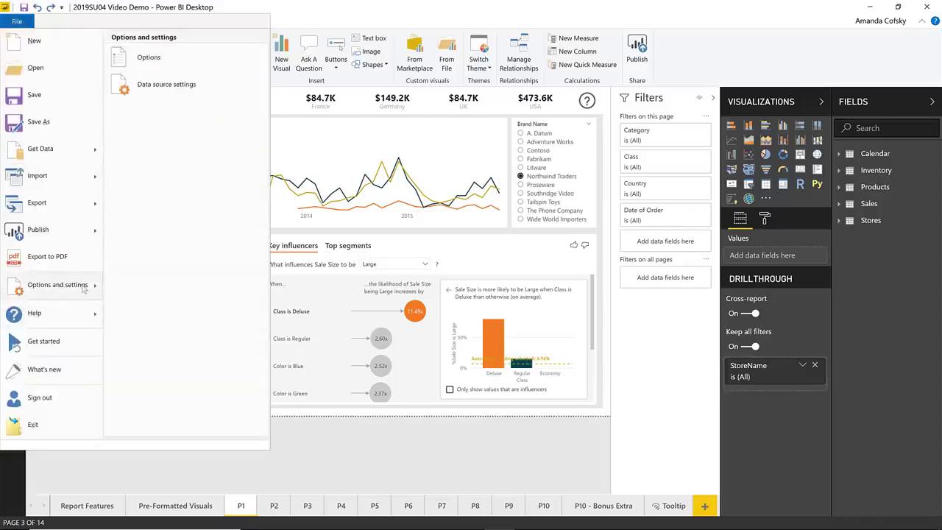
pyautogui.click(126, 58)
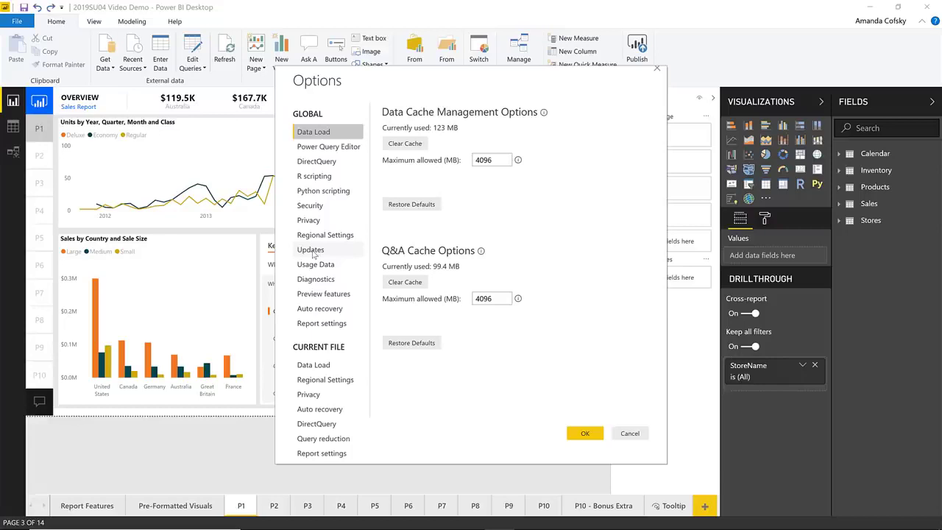
pyautogui.click(313, 455)
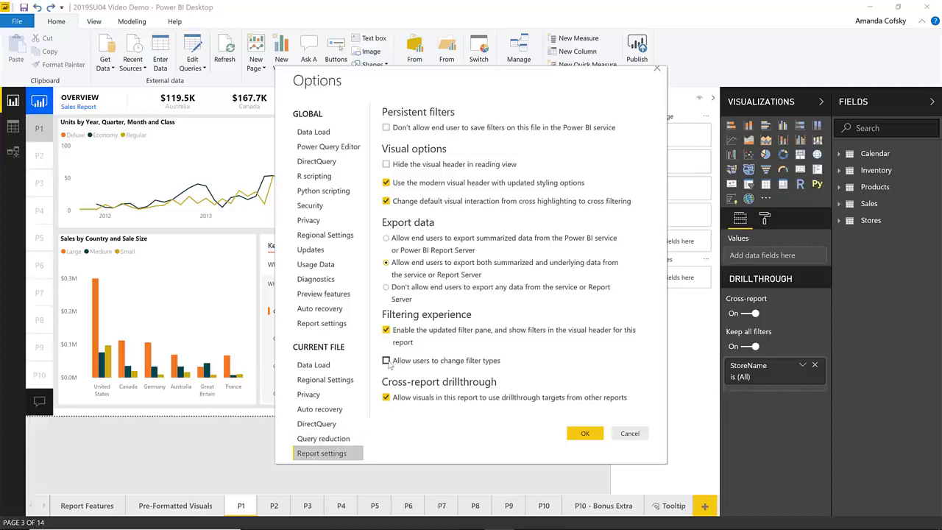
pyautogui.click(440, 365)
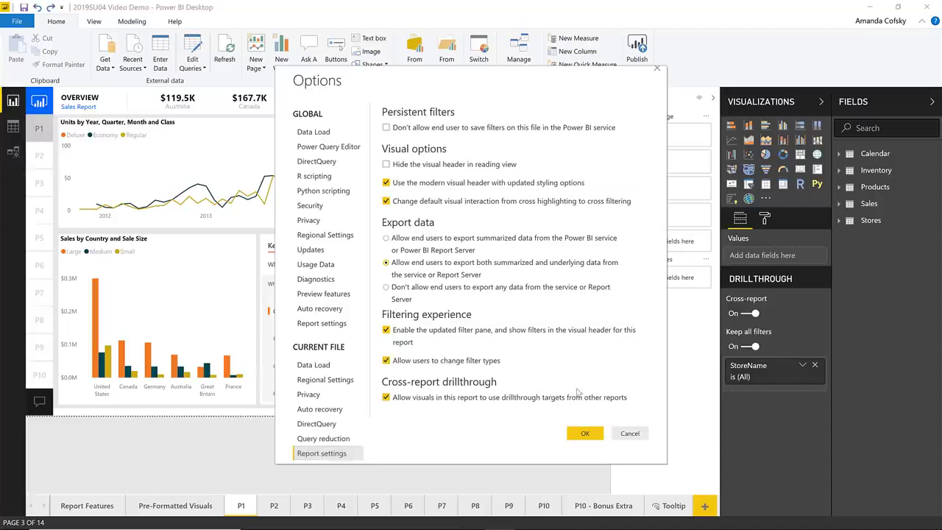
pyautogui.click(584, 434)
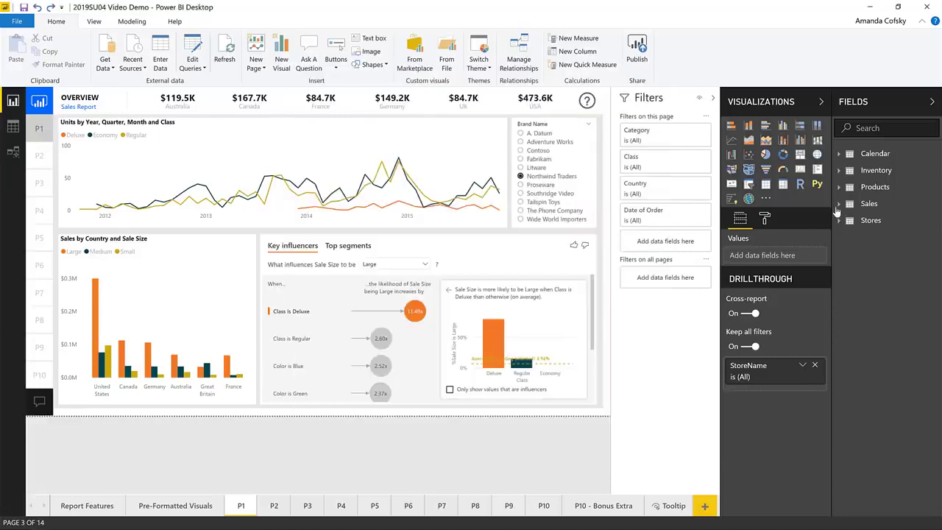
# - Add the Freight field of the Sales table as a filter on all pages, check its filter types and collapse its card
pyautogui.click(839, 204)
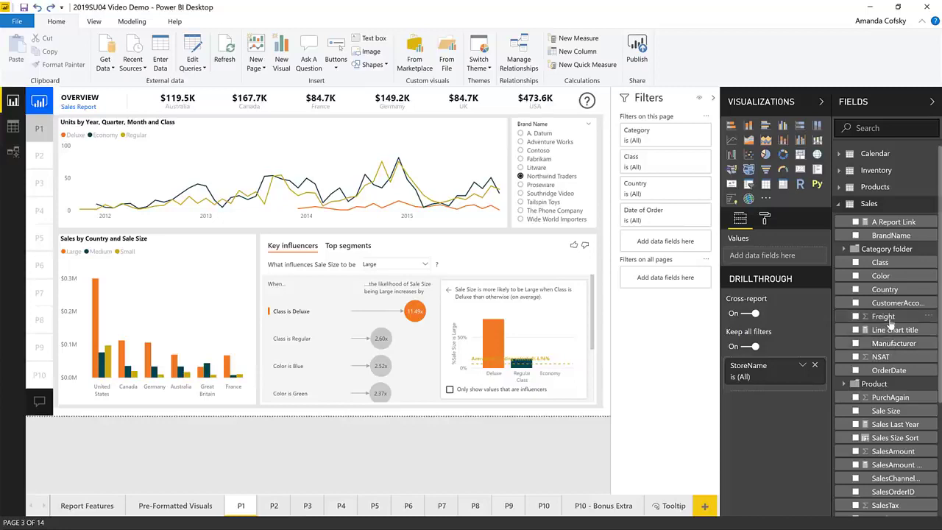
pyautogui.moveTo(880, 318); pyautogui.dragTo(665, 289)
pyautogui.click(655, 309)
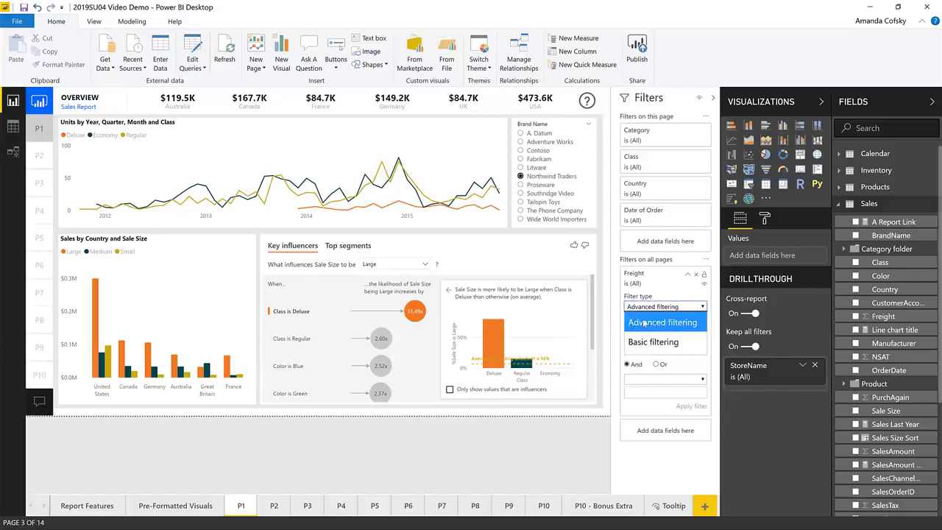
pyautogui.click(663, 289)
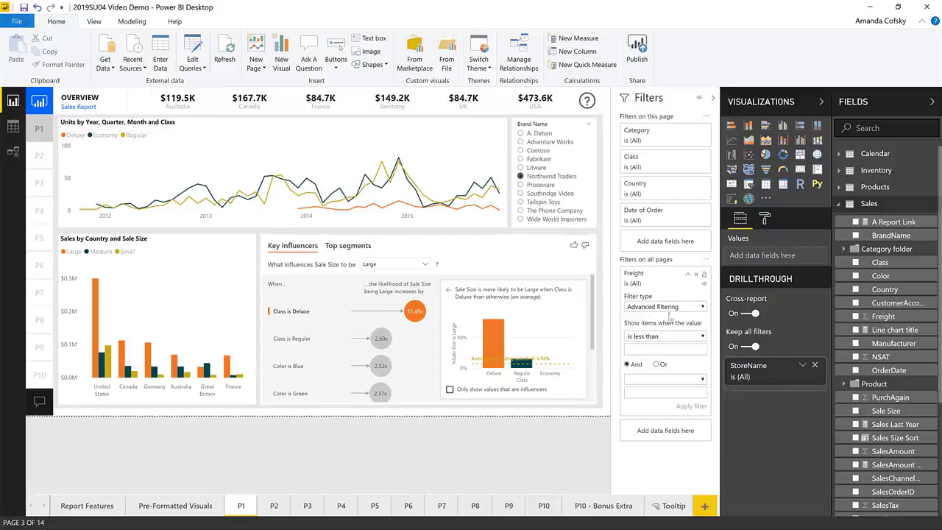
pyautogui.click(687, 275)
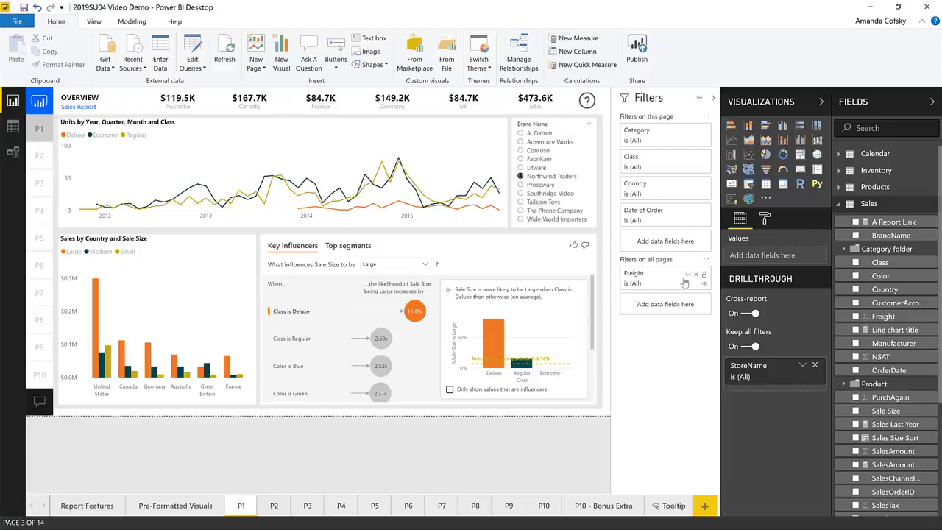
# - Examine how keyboard focus moves through the elements of the report
pyautogui.press('Tab')
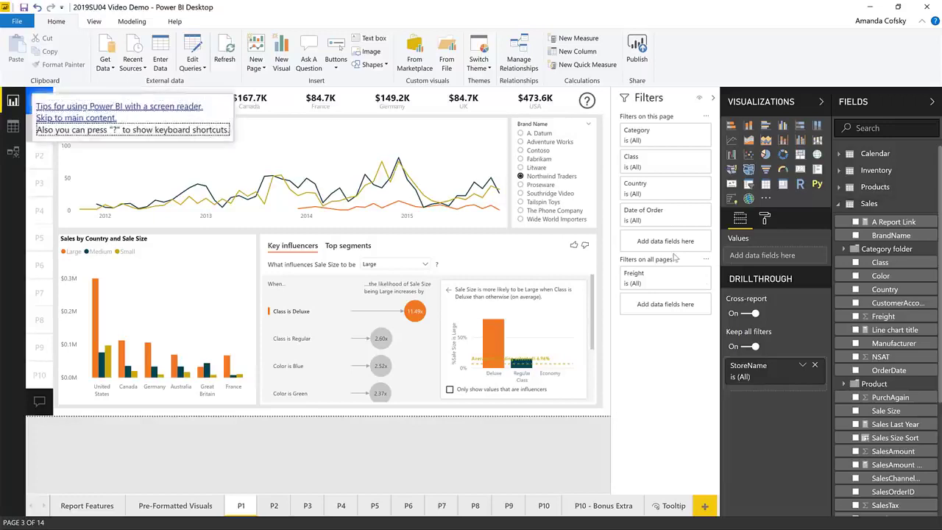
pyautogui.press('Tab')
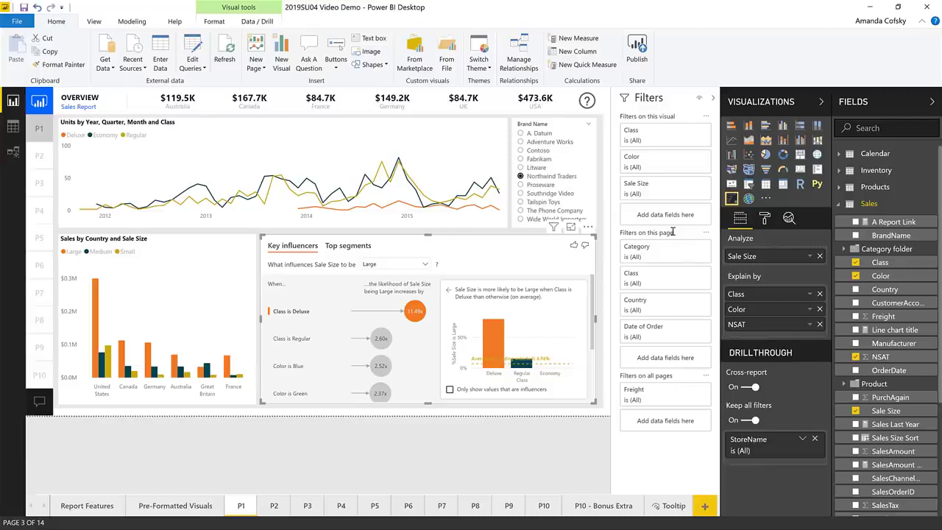
pyautogui.press('Tab')
pyautogui.press('Tab')
pyautogui.press('Tab')
pyautogui.press('Tab')
pyautogui.press('Tab')
pyautogui.press('Tab')
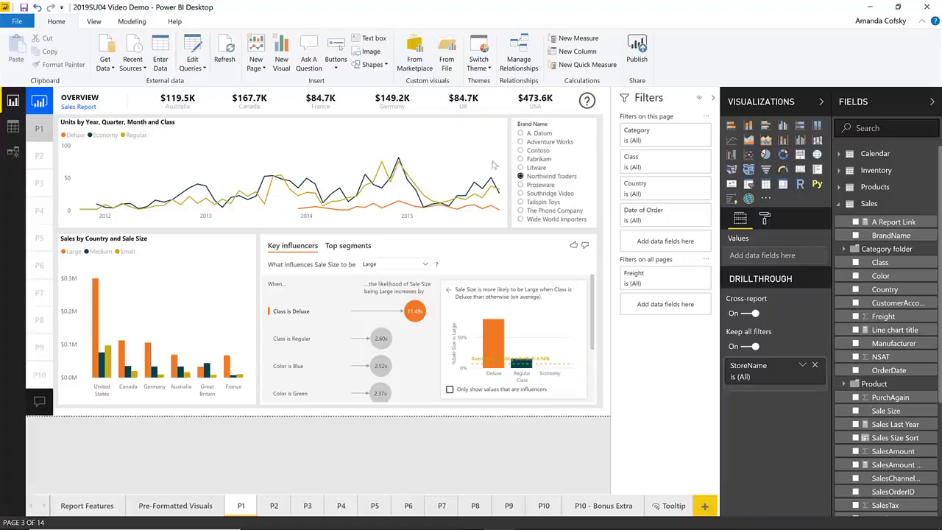
# - Open the title formatting settings of the "Units by Year, Quarter, Month and Class" line chart
pyautogui.click(471, 154)
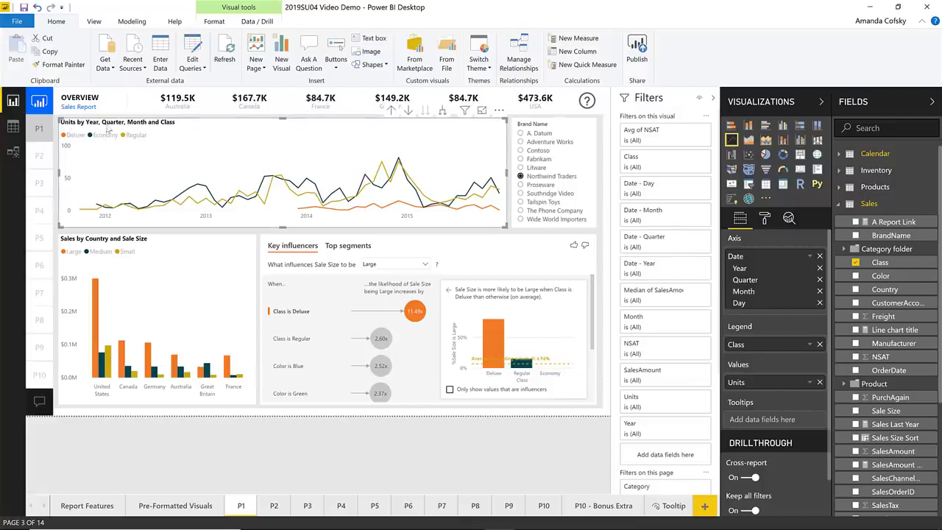
pyautogui.moveTo(218, 157)
pyautogui.moveTo(310, 161)
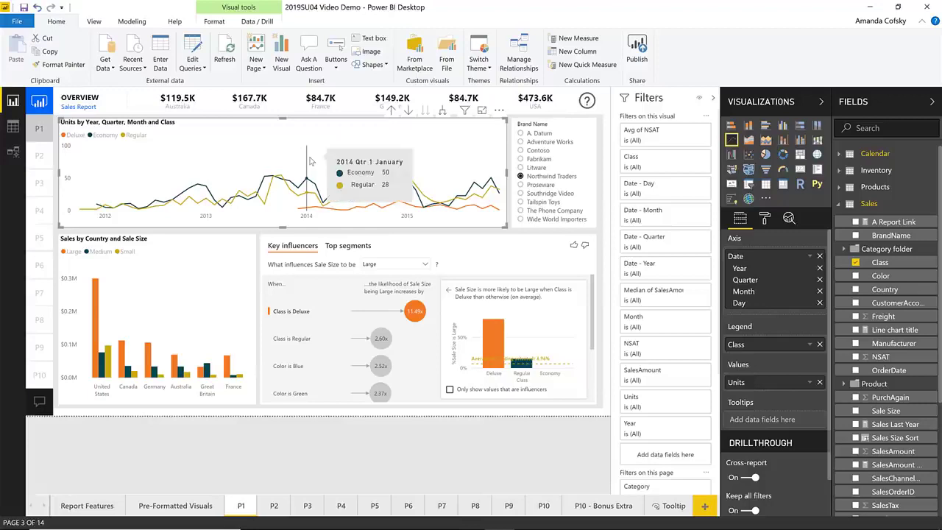
pyautogui.click(764, 223)
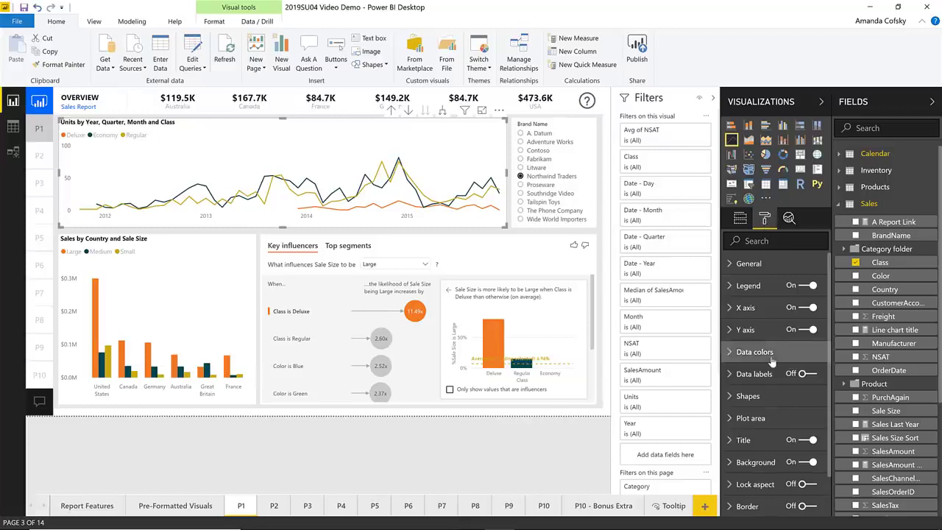
pyautogui.scroll(-2, 766, 368)
pyautogui.click(757, 397)
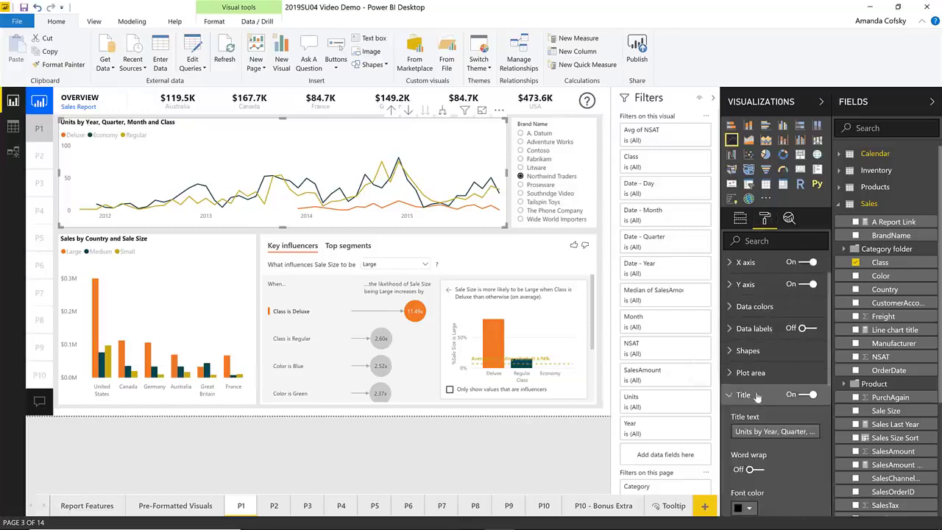
pyautogui.scroll(-1, 796, 417)
pyautogui.scroll(-1, 796, 417)
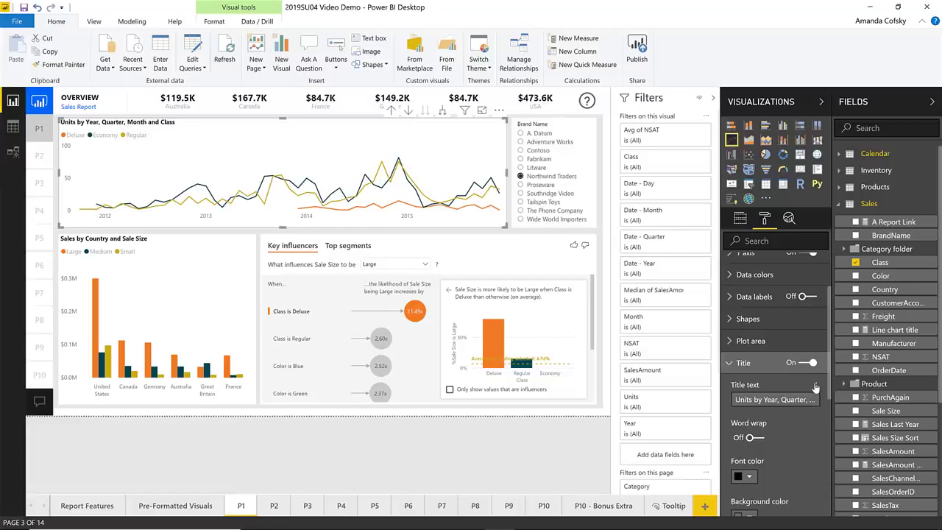
# - Conditionally format the line chart's title text by field value, based on the Line chart title measure of the Sales table
pyautogui.click(816, 386)
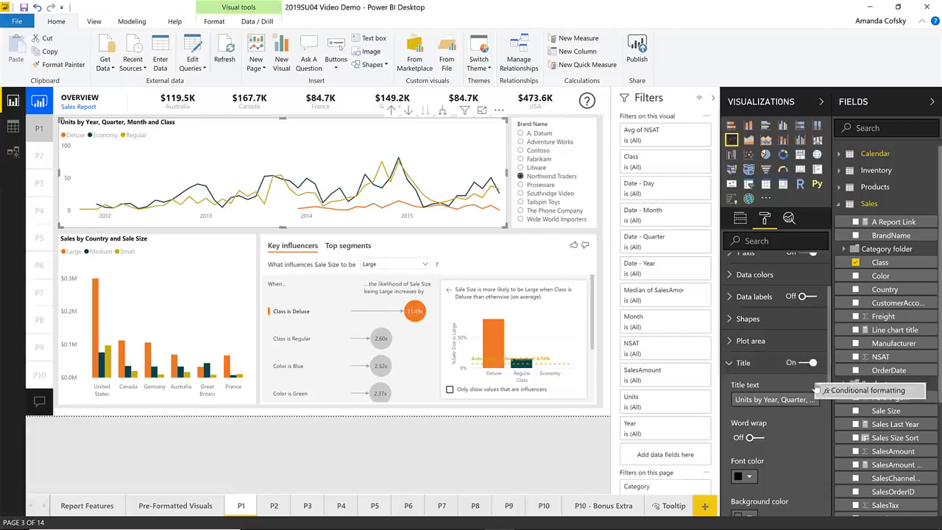
pyautogui.click(776, 399)
pyautogui.rightClick(775, 399)
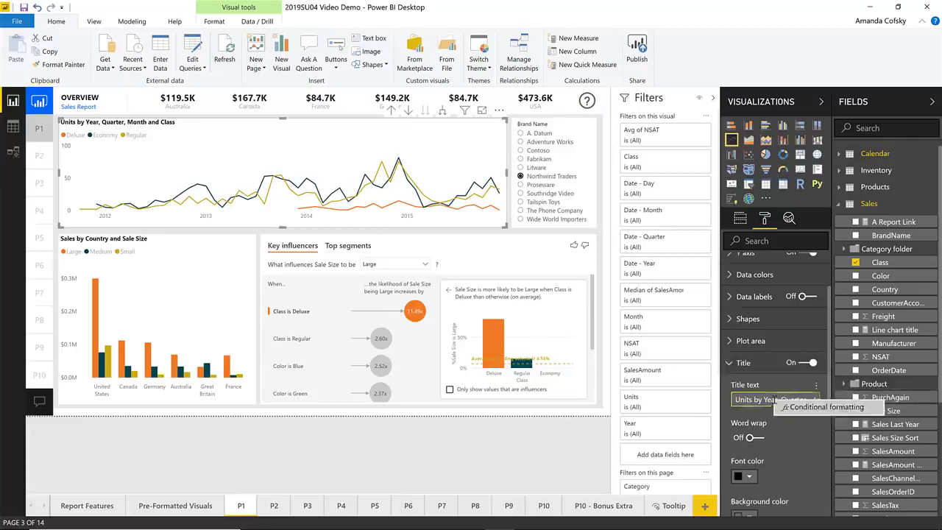
pyautogui.click(808, 407)
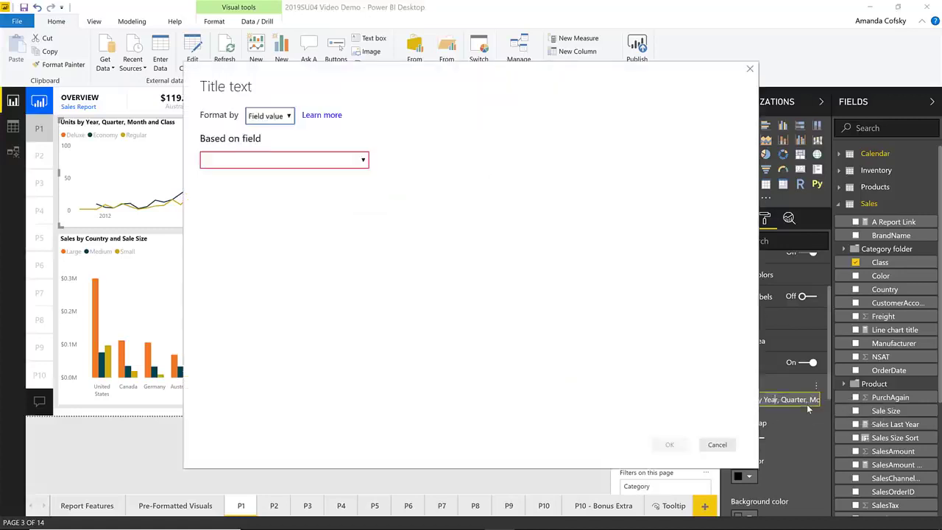
pyautogui.click(322, 161)
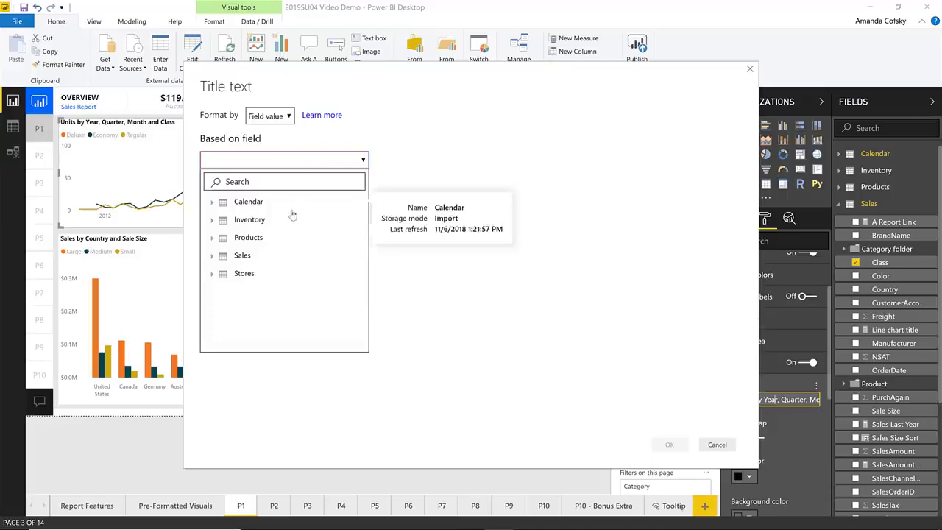
pyautogui.click(214, 255)
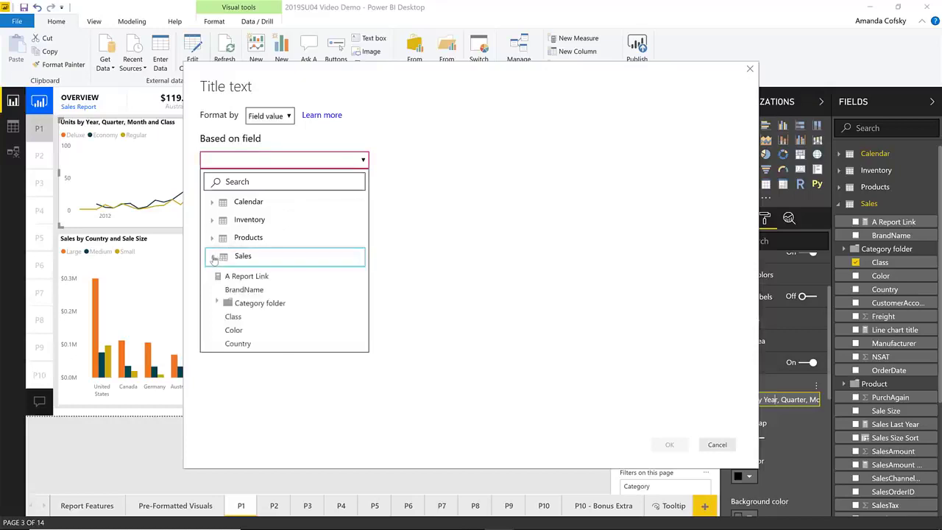
pyautogui.scroll(-3, 285, 296)
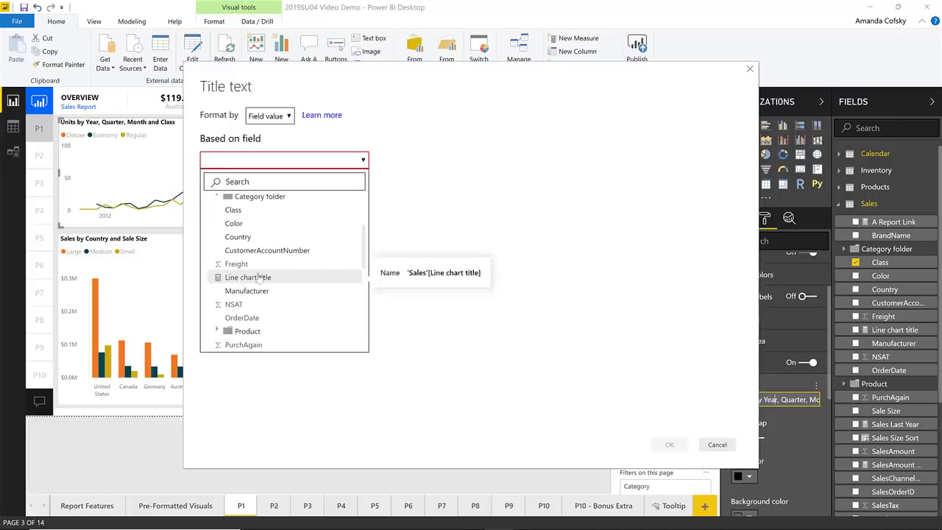
pyautogui.click(284, 282)
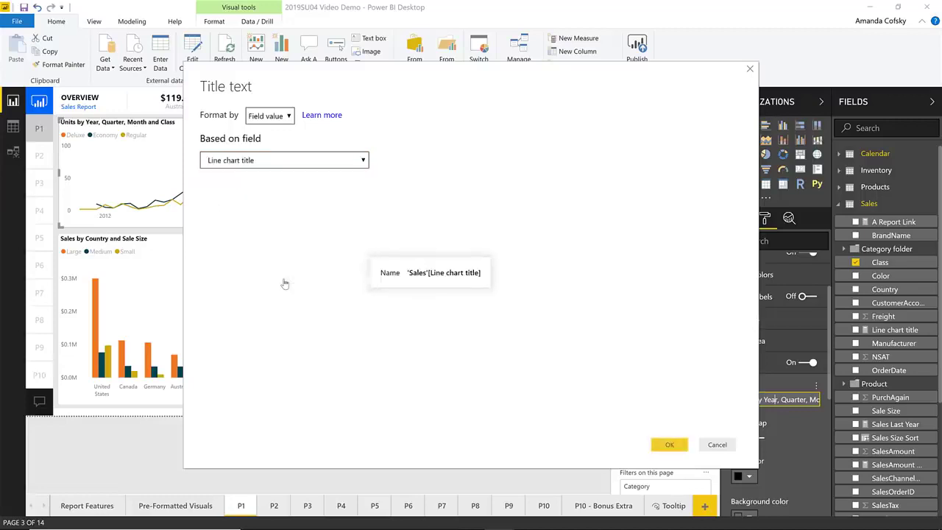
pyautogui.click(670, 446)
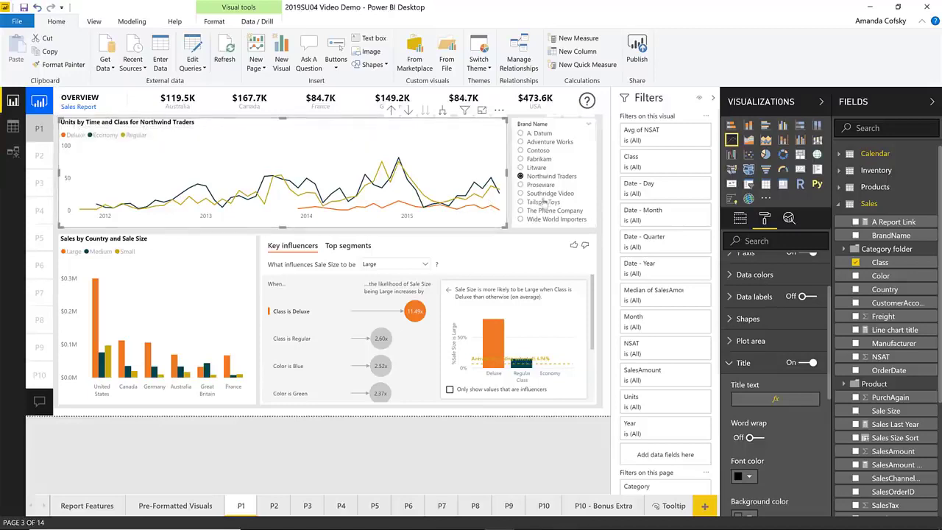
# - Filter the report page to the Contoso brand and review the formula of the Line chart title measure
pyautogui.click(532, 150)
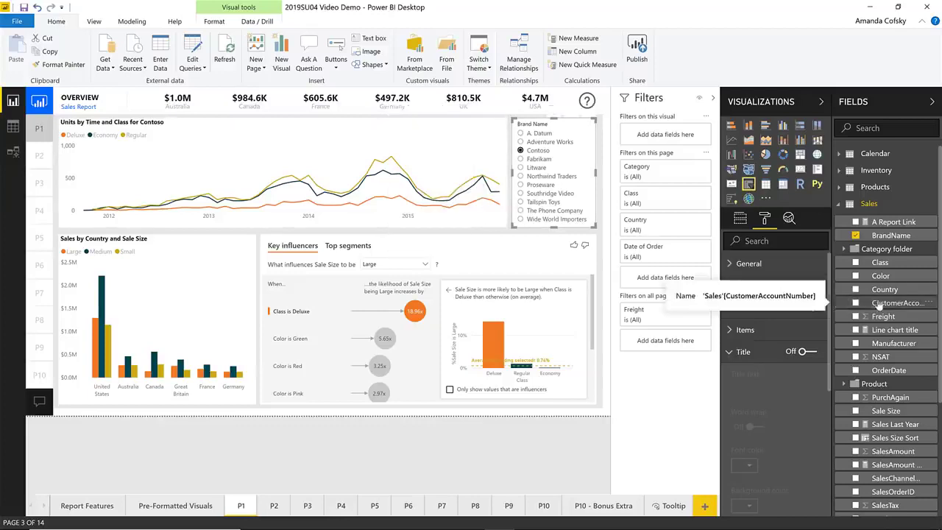
pyautogui.scroll(-3, 884, 354)
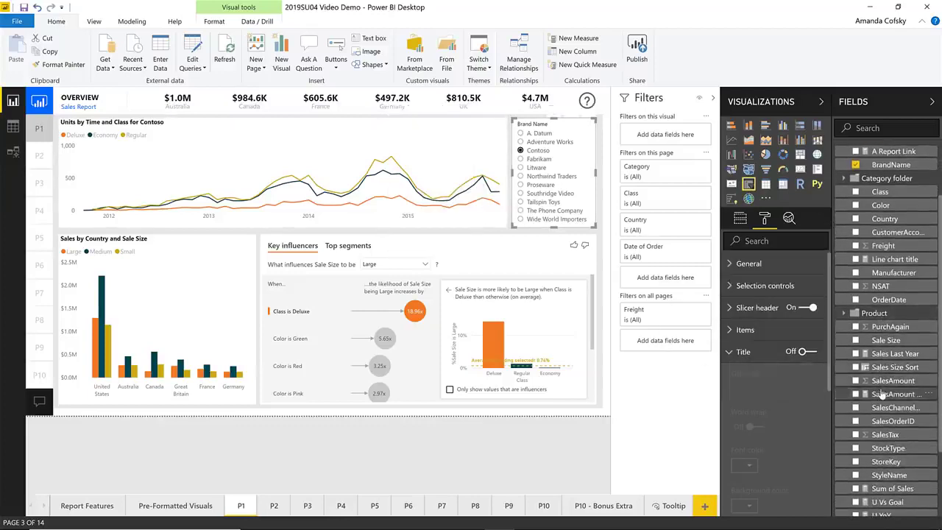
pyautogui.scroll(-1, 881, 396)
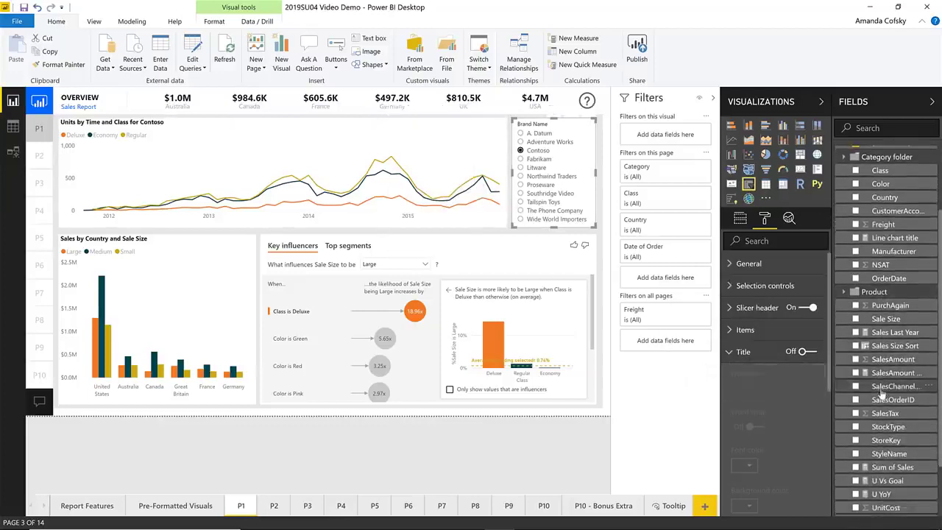
pyautogui.click(884, 238)
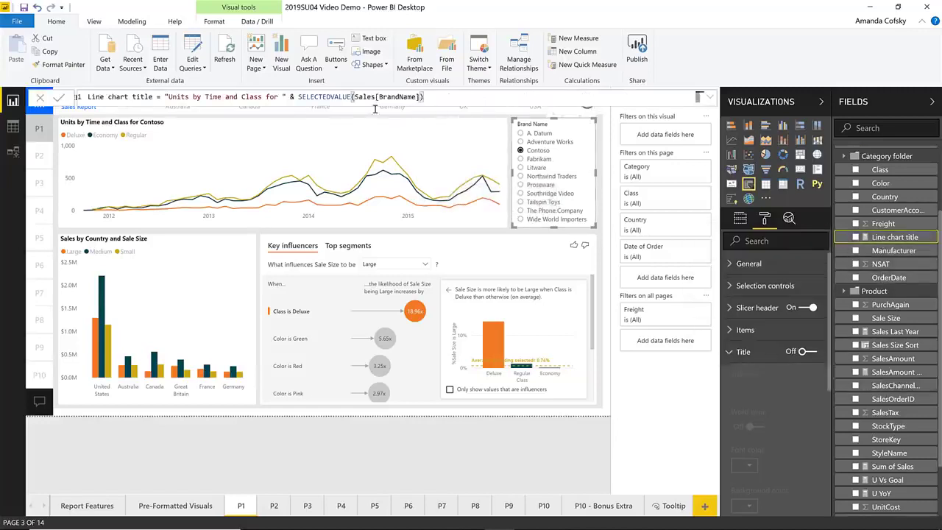
pyautogui.moveTo(162, 95); pyautogui.dragTo(287, 97)
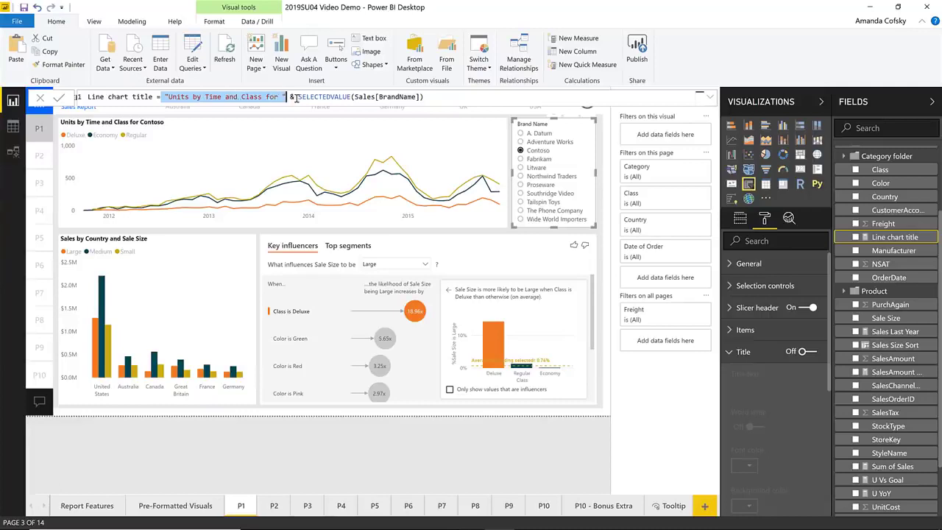
pyautogui.moveTo(297, 96); pyautogui.dragTo(439, 95)
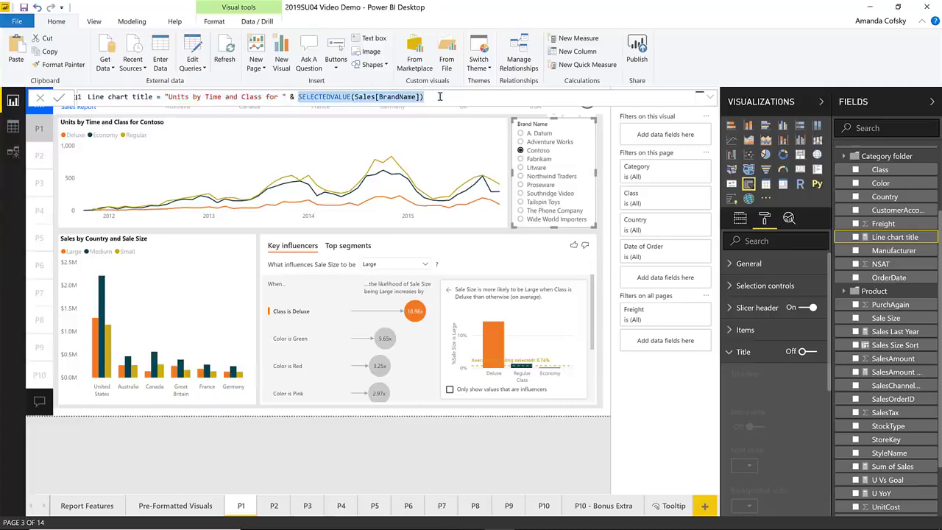
pyautogui.click(602, 243)
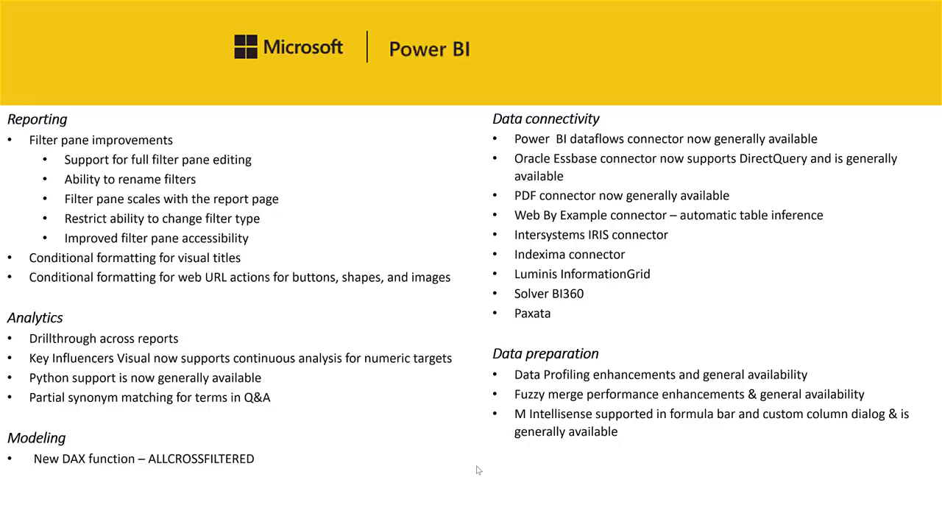
# - Return from the slides to the Power BI Desktop report and examine the formula of the A Report Link measure
pyautogui.hotkey('alt', 'Tab')
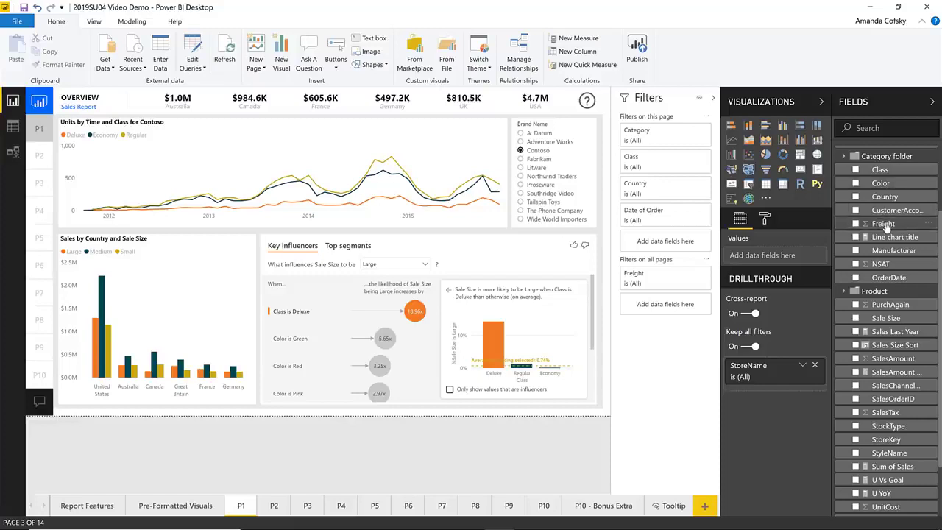
pyautogui.scroll(3, 888, 234)
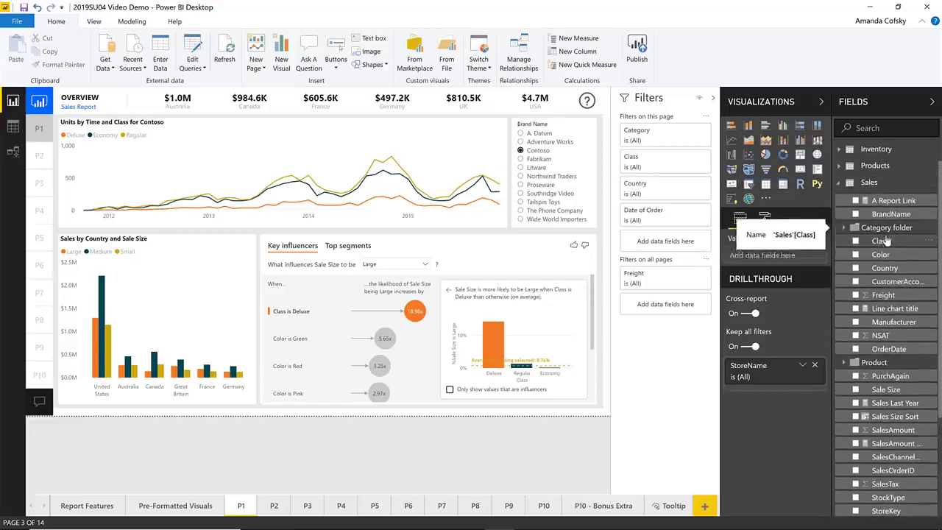
pyautogui.click(876, 206)
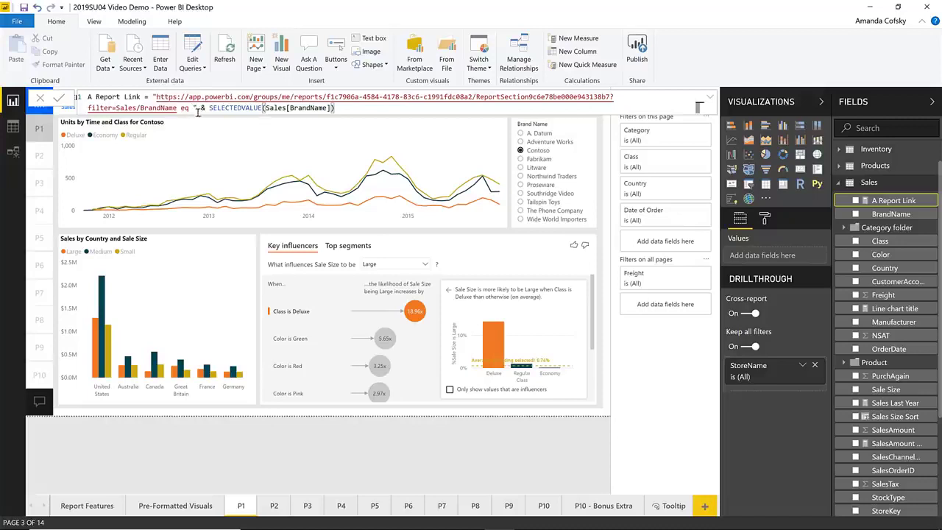
pyautogui.click(365, 108)
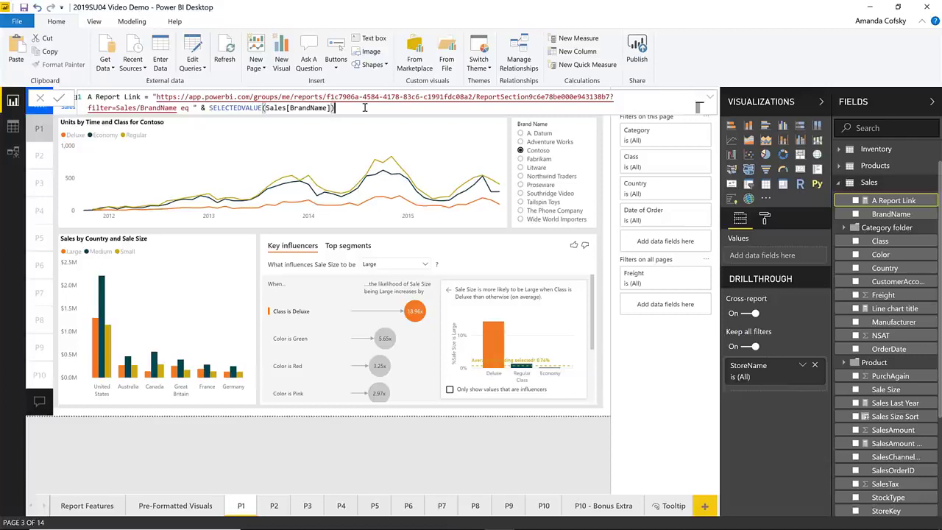
pyautogui.moveTo(200, 108); pyautogui.dragTo(343, 107)
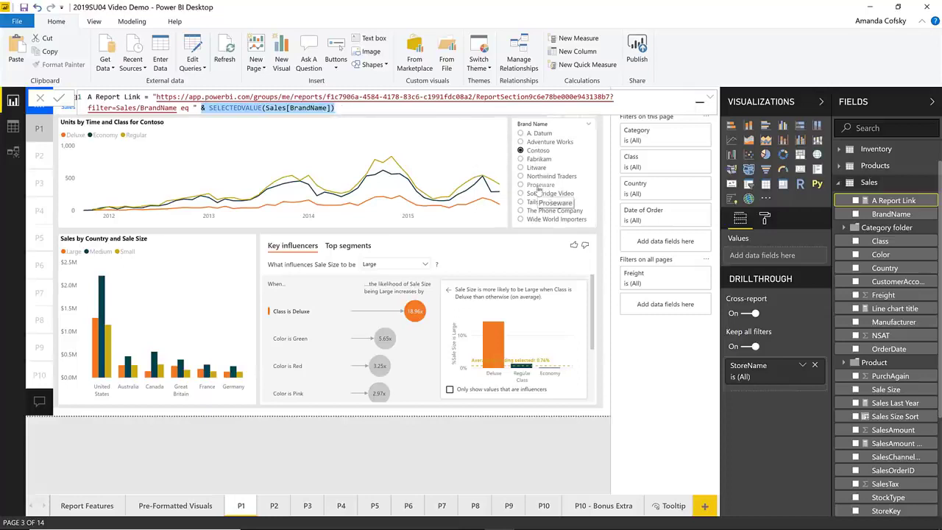
pyautogui.click(600, 236)
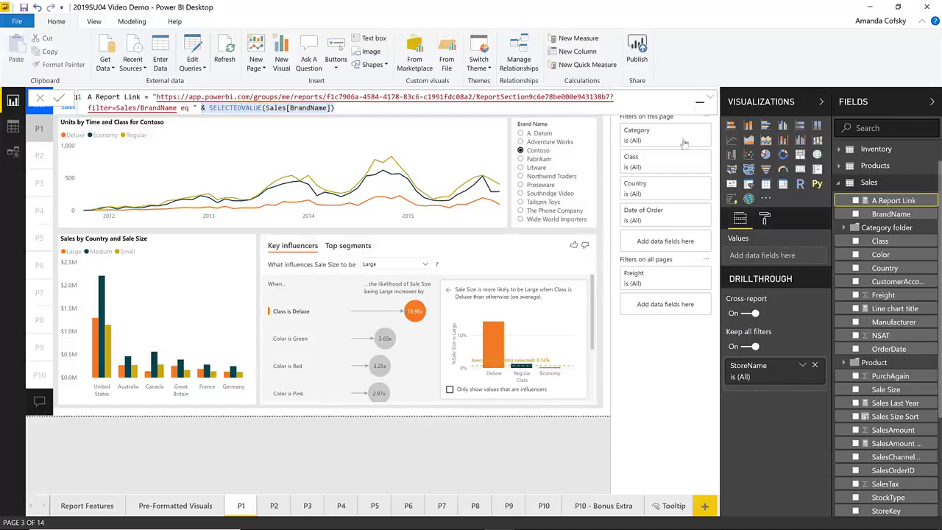
pyautogui.click(845, 215)
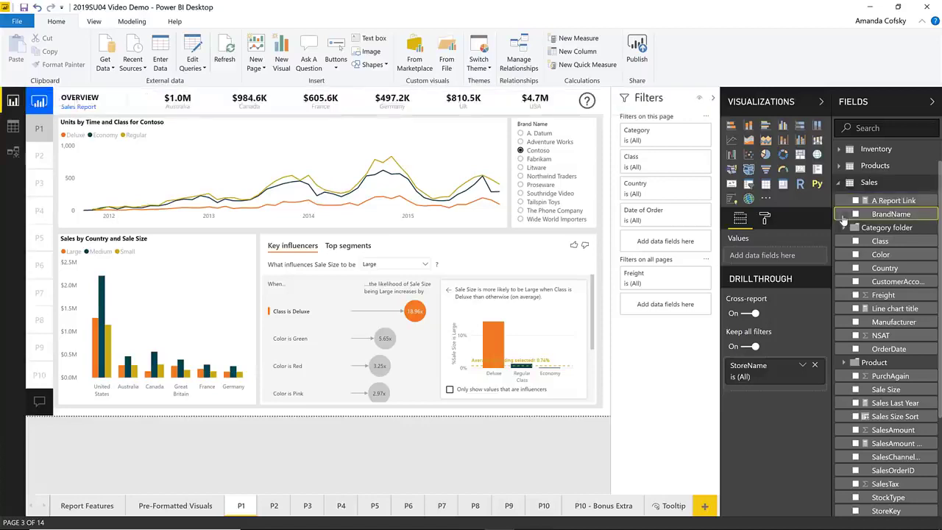
# - Try to base the Web URL action of the question-mark button on the A Report Link measure through conditional formatting
pyautogui.click(584, 98)
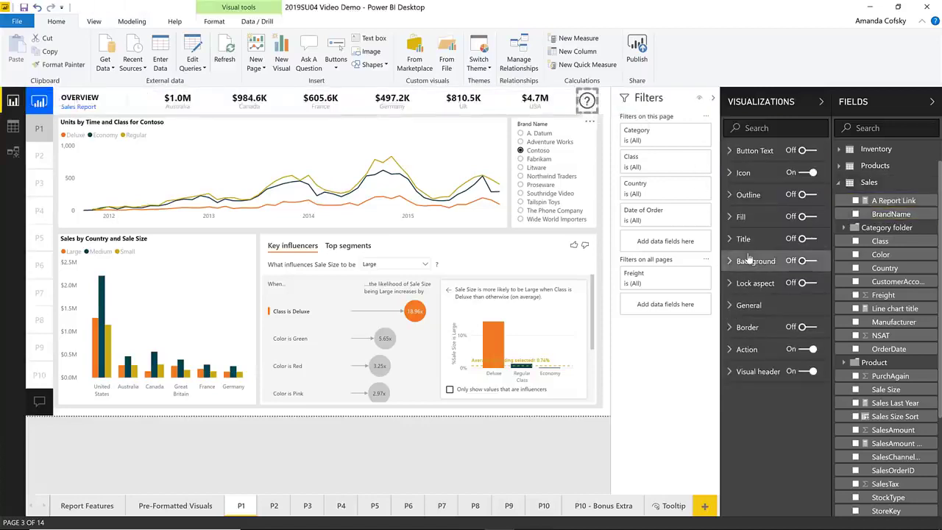
pyautogui.click(747, 350)
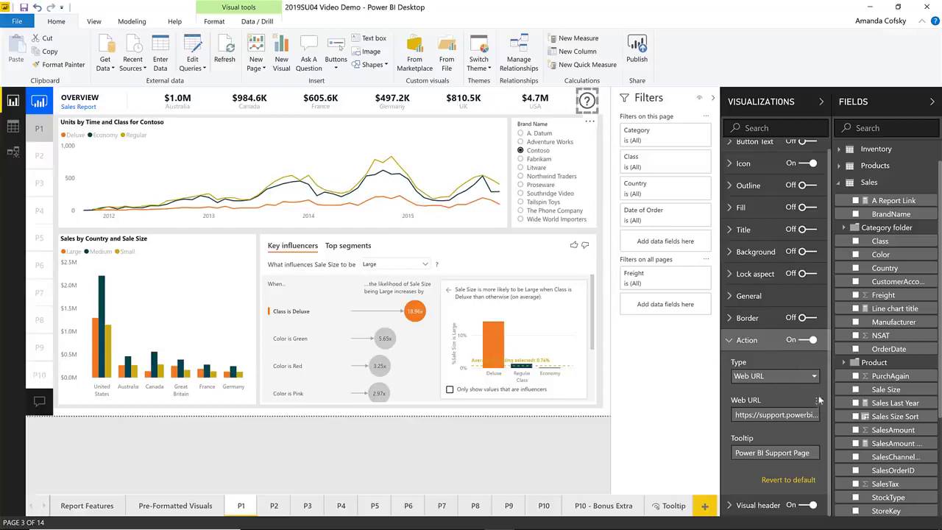
pyautogui.rightClick(772, 417)
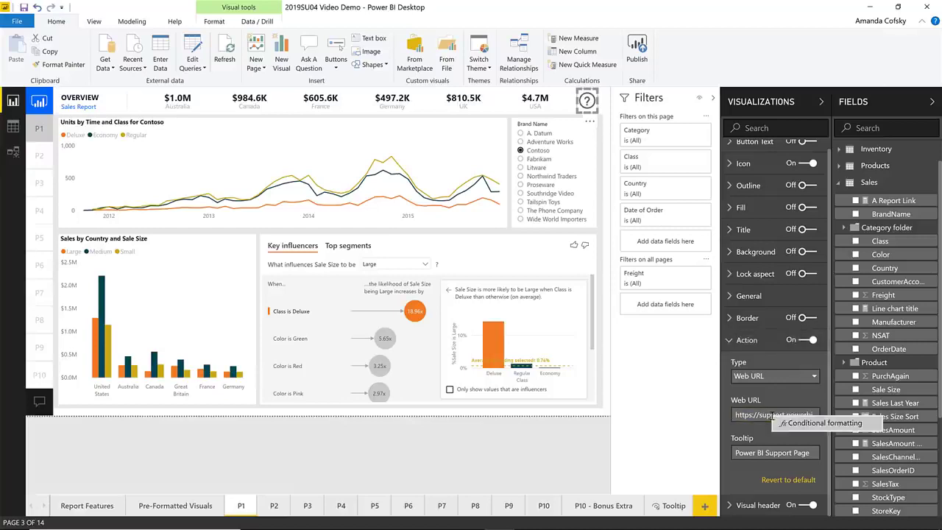
pyautogui.click(796, 423)
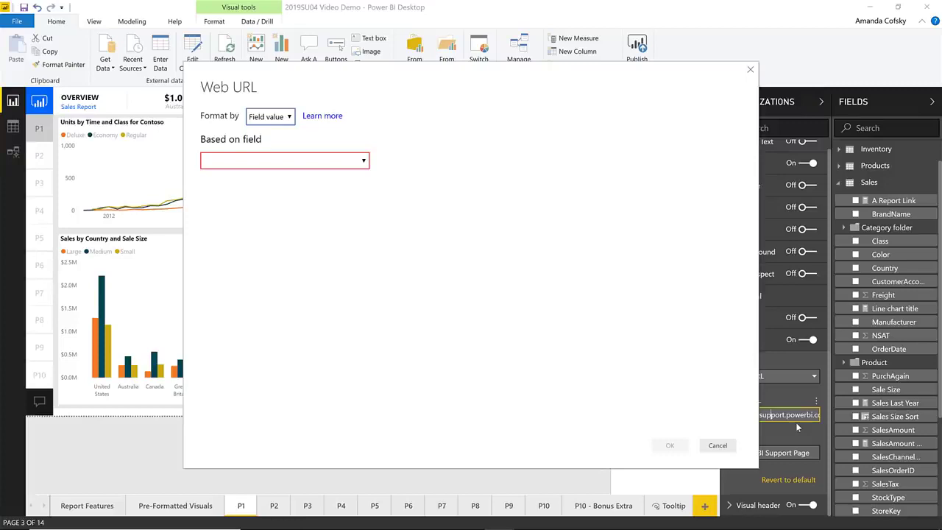
pyautogui.click(360, 163)
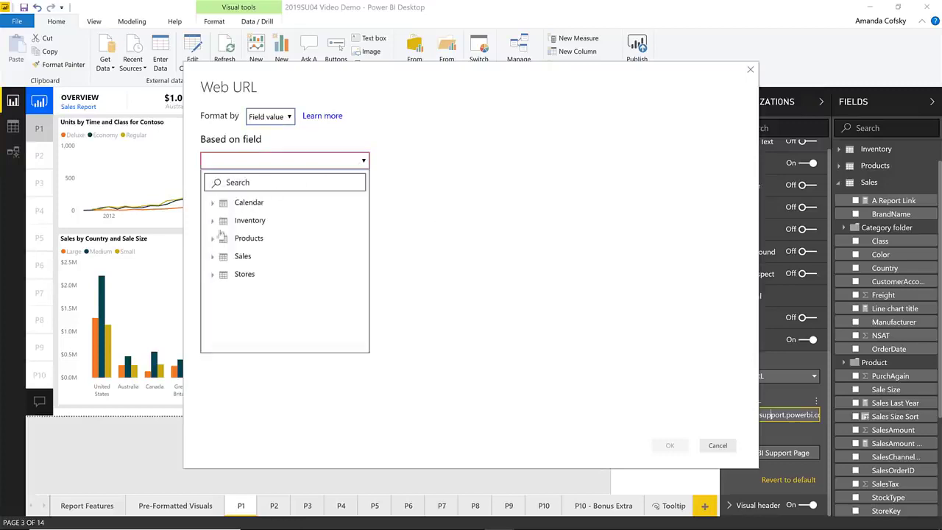
pyautogui.click(214, 257)
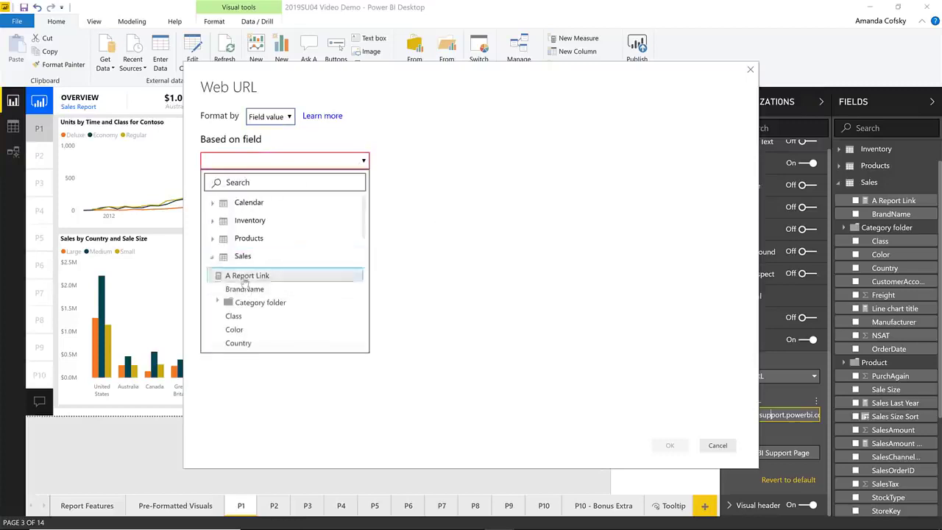
pyautogui.click(242, 277)
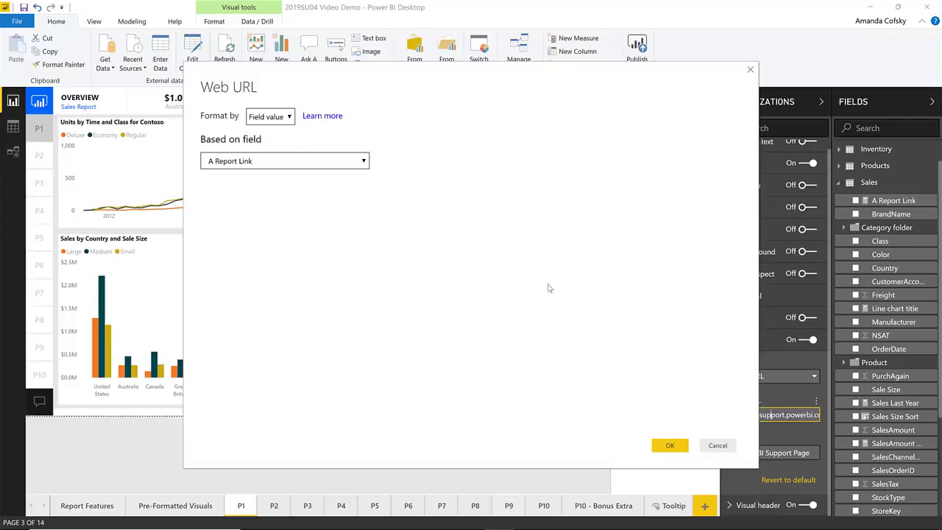
pyautogui.click(718, 445)
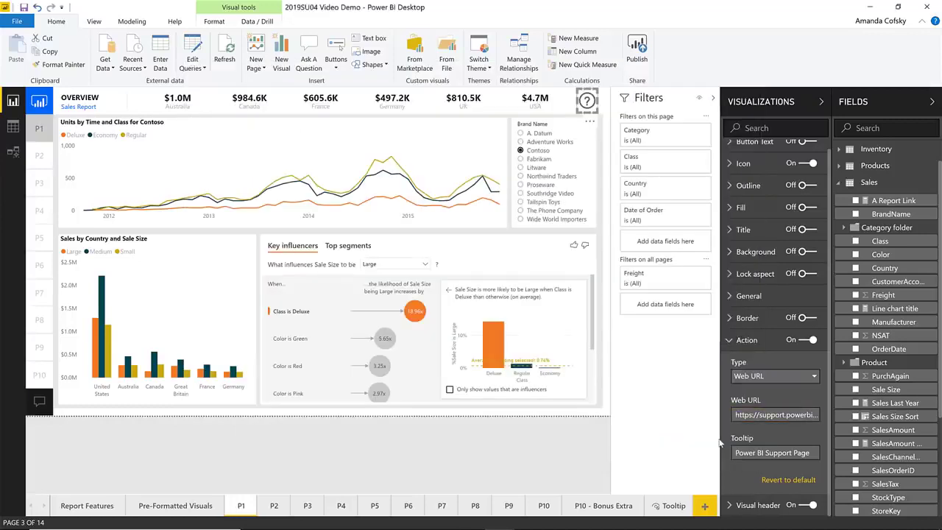
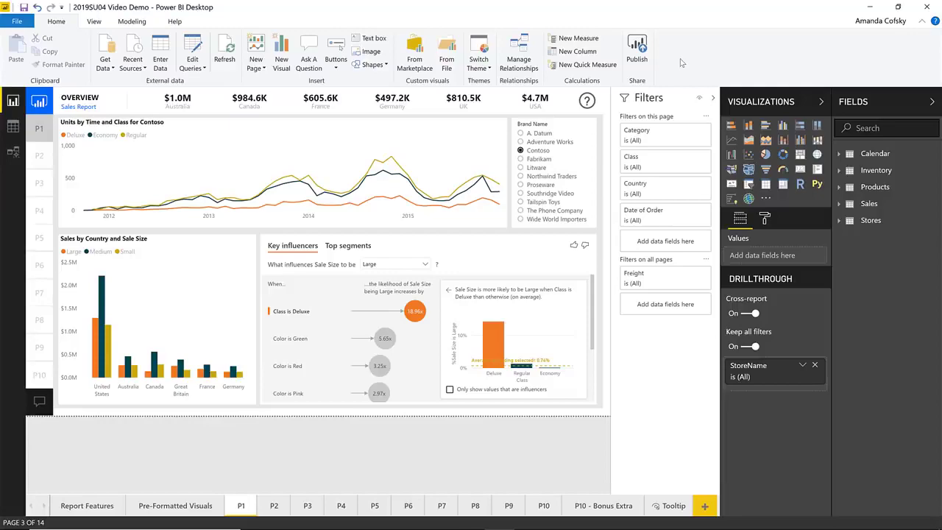
# - Switch to the Power BI service in the browser and check the cross-report drillthrough setting of the 2019SU03 Video Demo report
pyautogui.hotkey('alt', 'Tab')
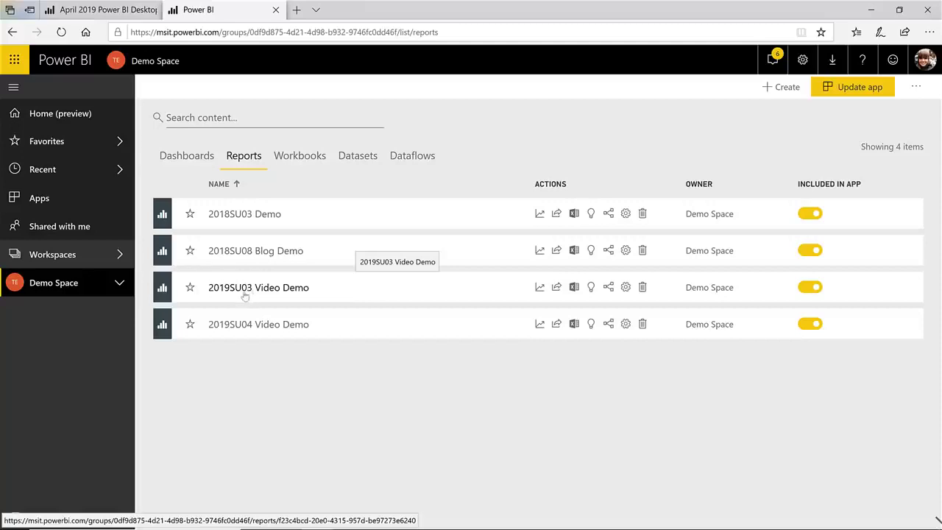
pyautogui.click(626, 288)
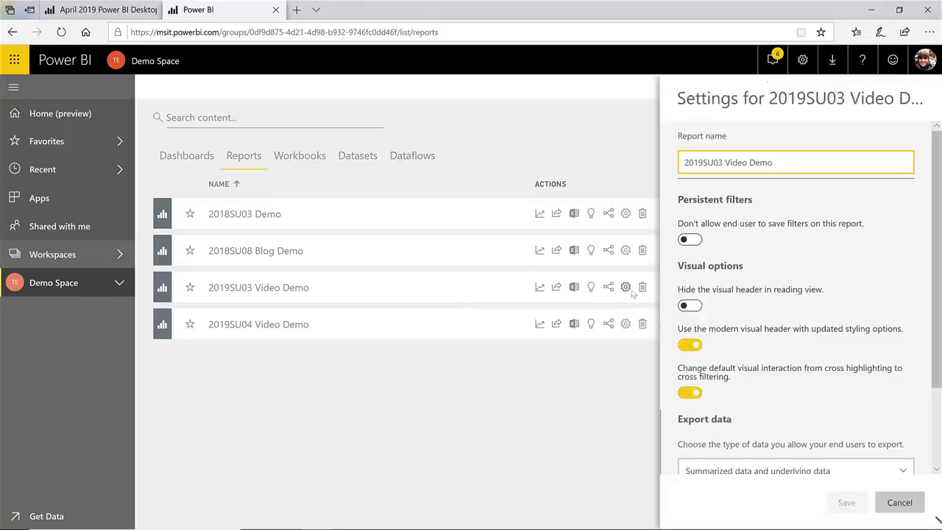
pyautogui.scroll(-3, 799, 375)
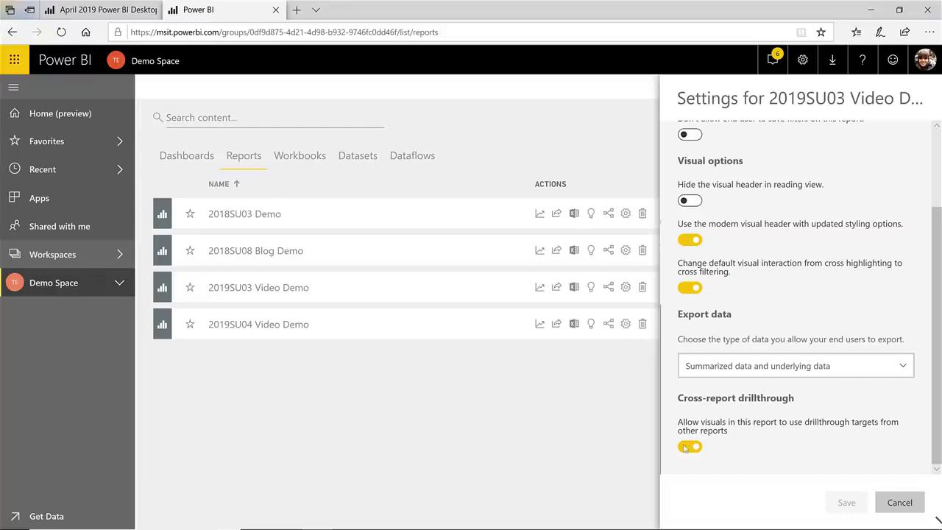
pyautogui.click(890, 507)
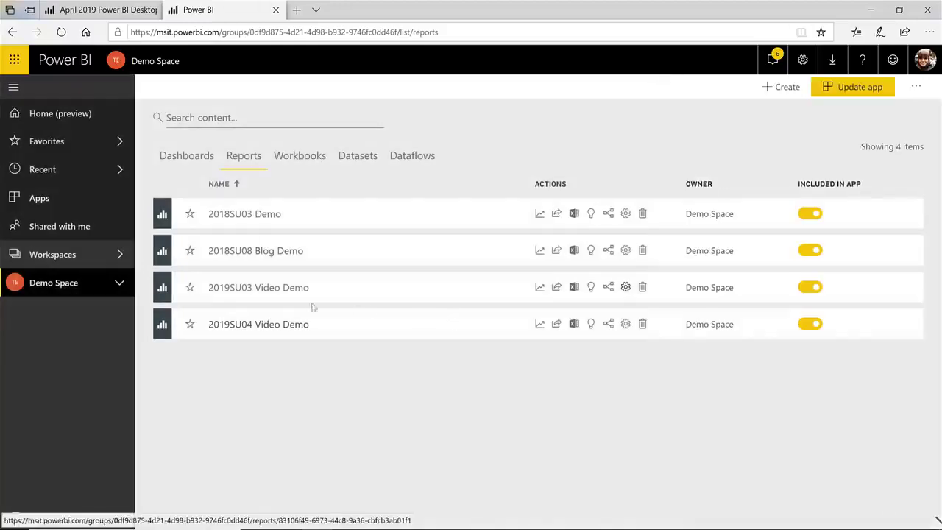
# - Open the 2019SU03 Video Demo report and drill through from the Contoso North America Online Store bar to P1 [2019SU04 Video Demo]
pyautogui.click(257, 294)
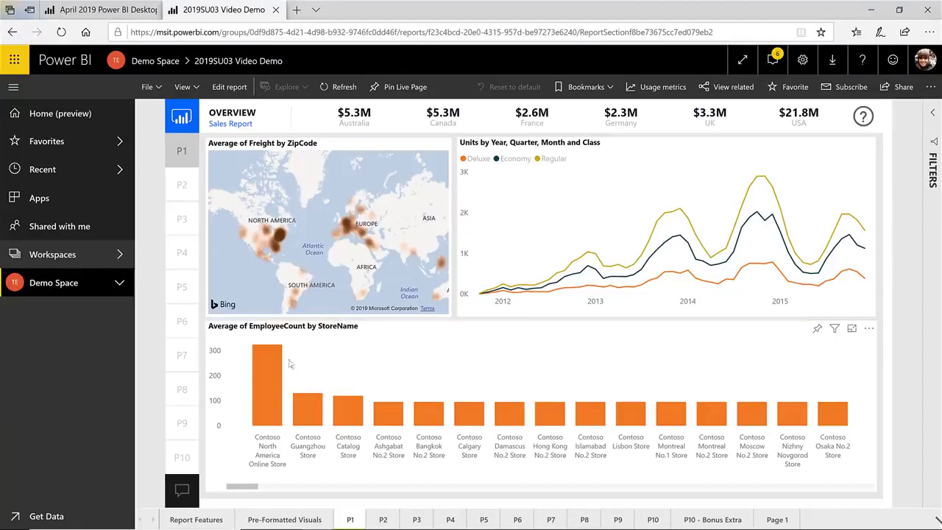
pyautogui.rightClick(269, 386)
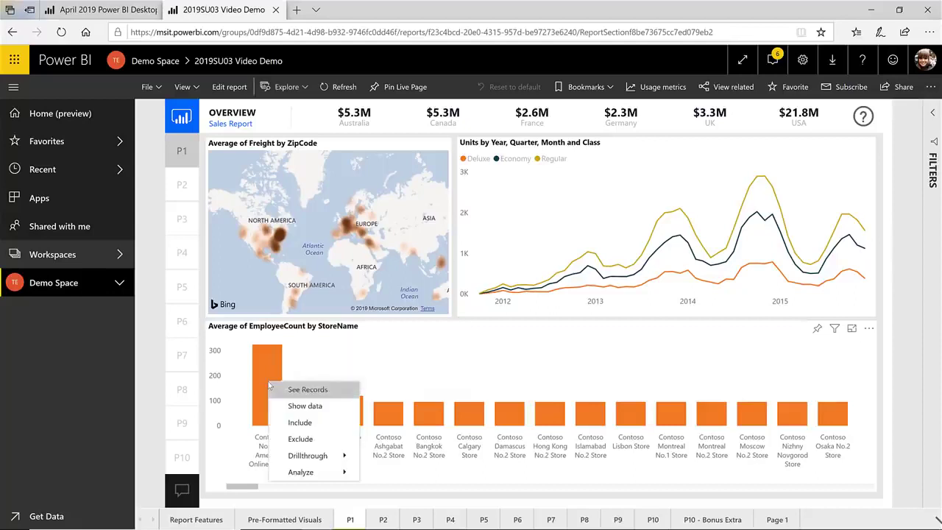
pyautogui.moveTo(324, 459)
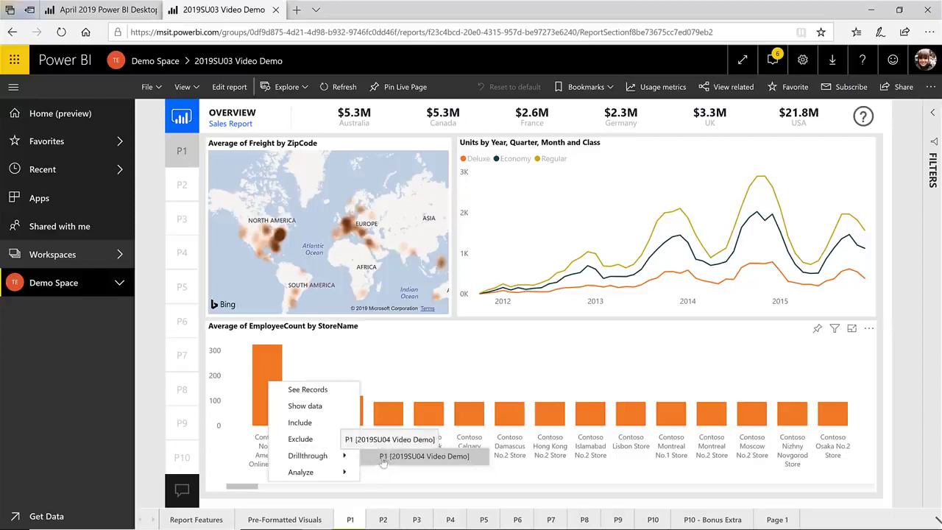
pyautogui.click(433, 457)
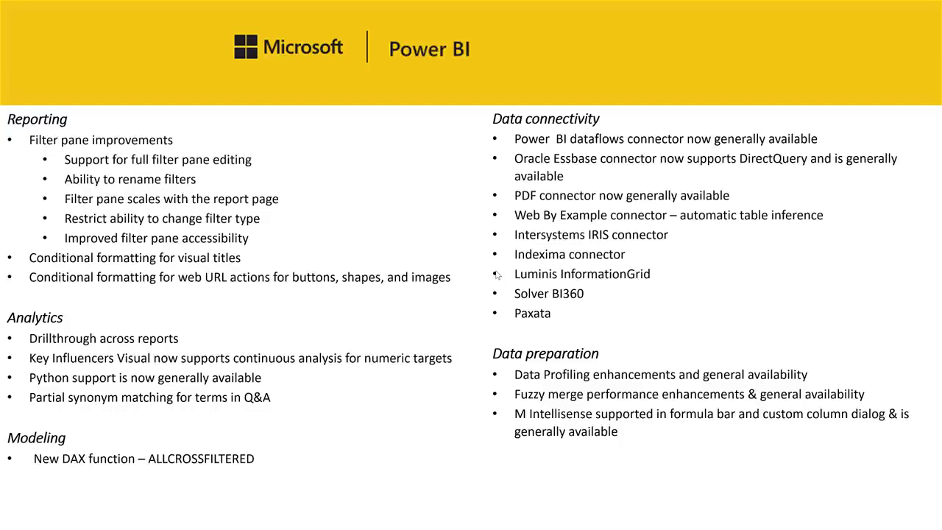
# - Switch to the Power BI Desktop report and review the Sale Size category choices in the key influencers visual
pyautogui.hotkey('alt', 'Tab')
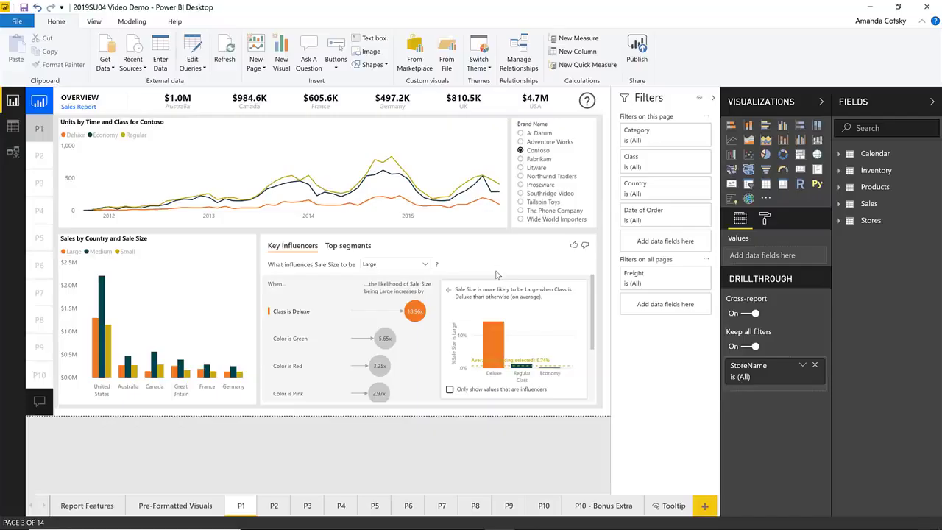
pyautogui.click(486, 270)
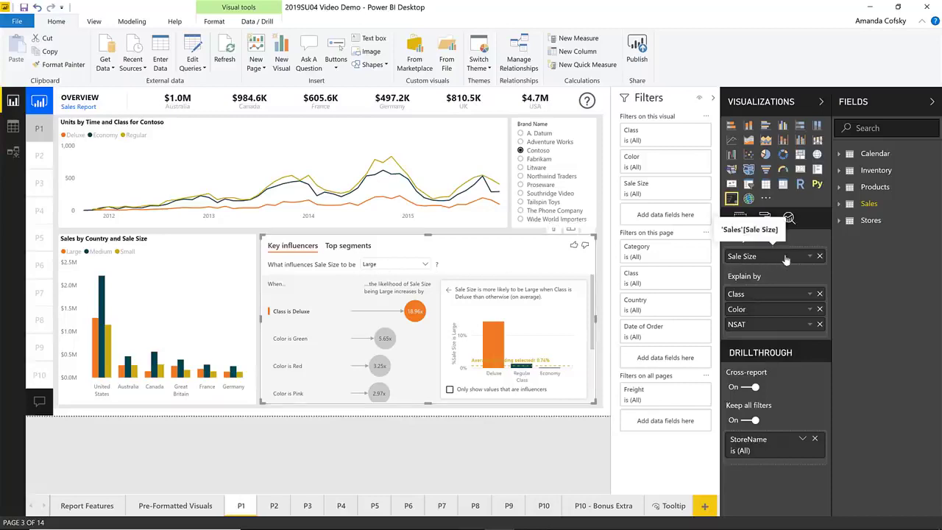
pyautogui.click(383, 264)
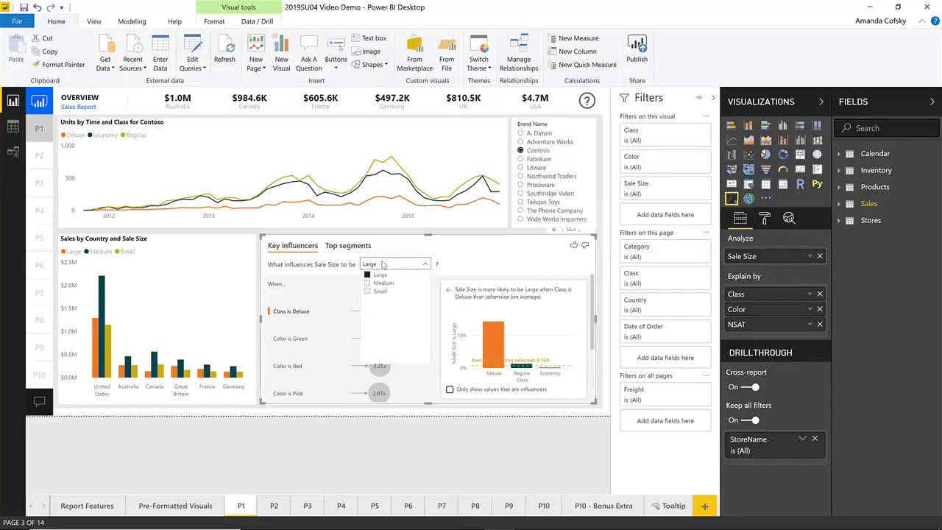
pyautogui.click(422, 262)
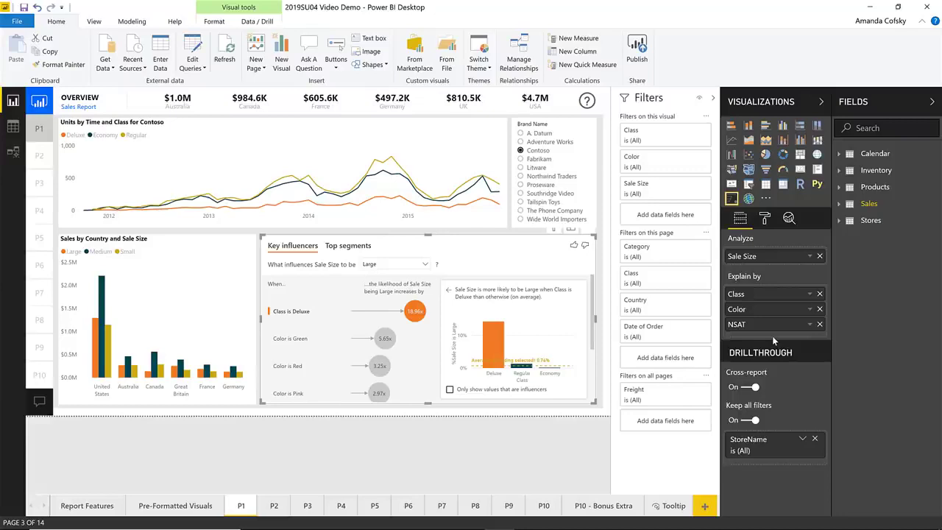
pyautogui.click(412, 265)
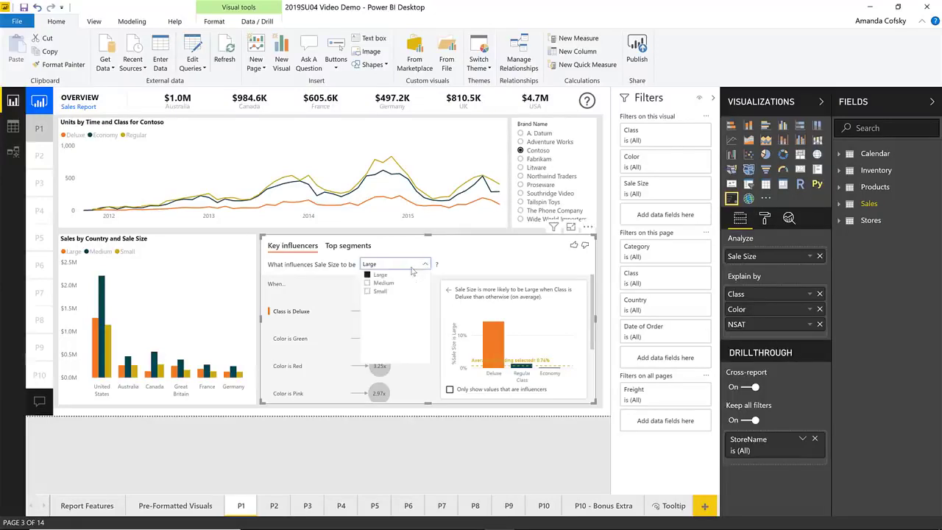
pyautogui.click(498, 266)
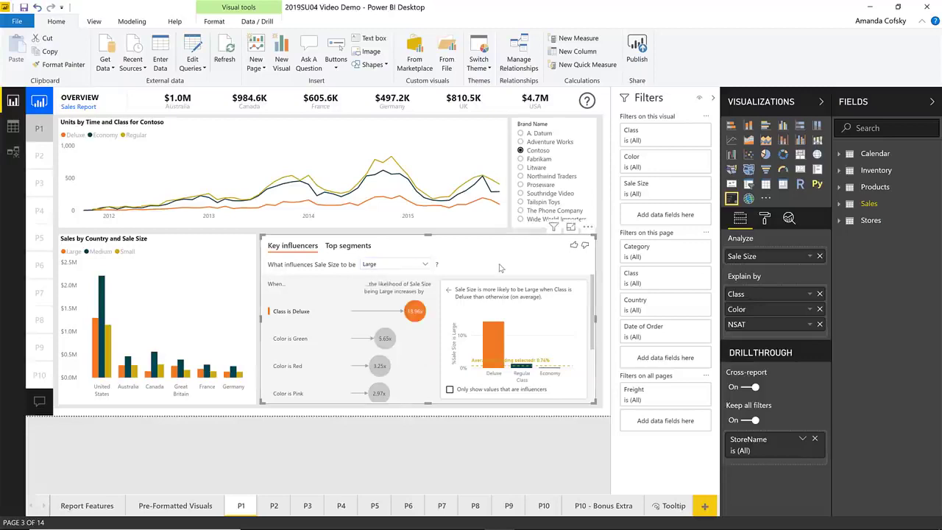
# - Replace Sale Size with SalesAmount as the analyzed field of the key influencers visual and check its Increase and Decrease choices
pyautogui.click(820, 256)
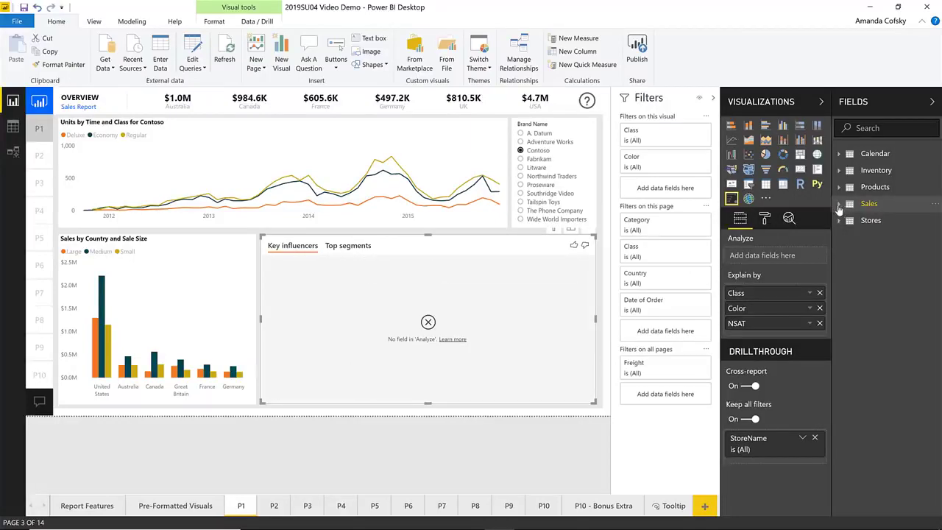
pyautogui.click(839, 206)
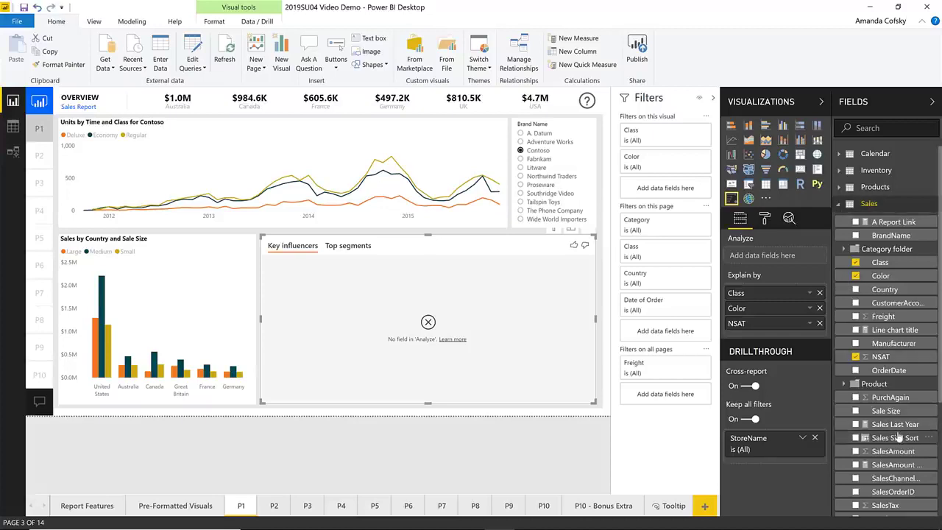
pyautogui.moveTo(898, 437); pyautogui.dragTo(820, 373)
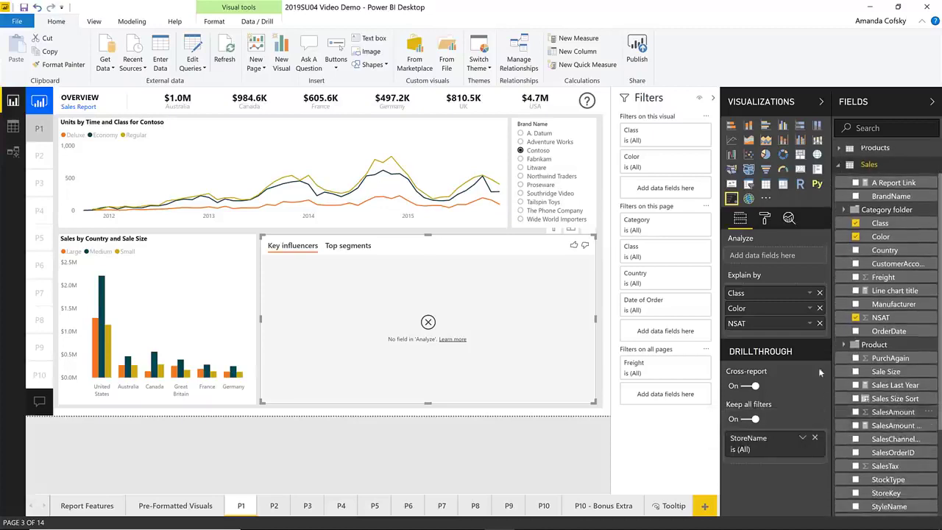
pyautogui.moveTo(893, 412); pyautogui.dragTo(773, 261)
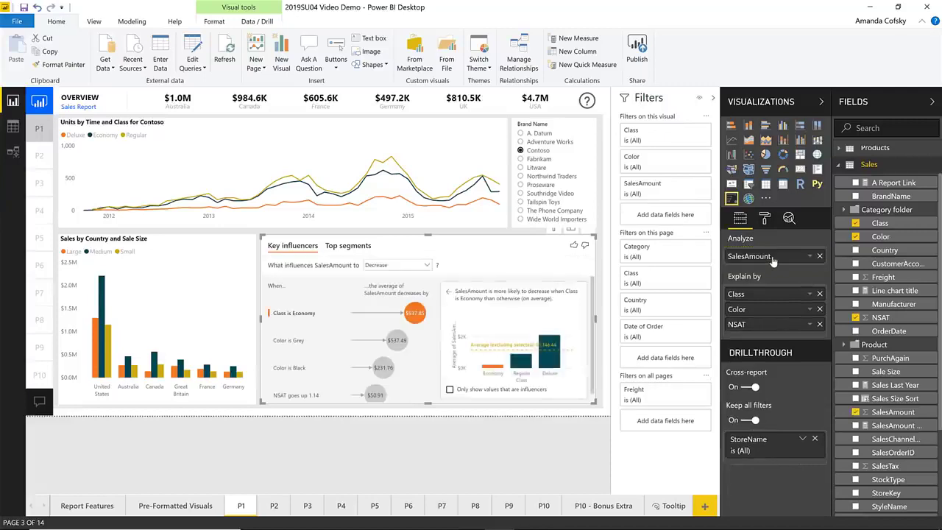
pyautogui.click(384, 267)
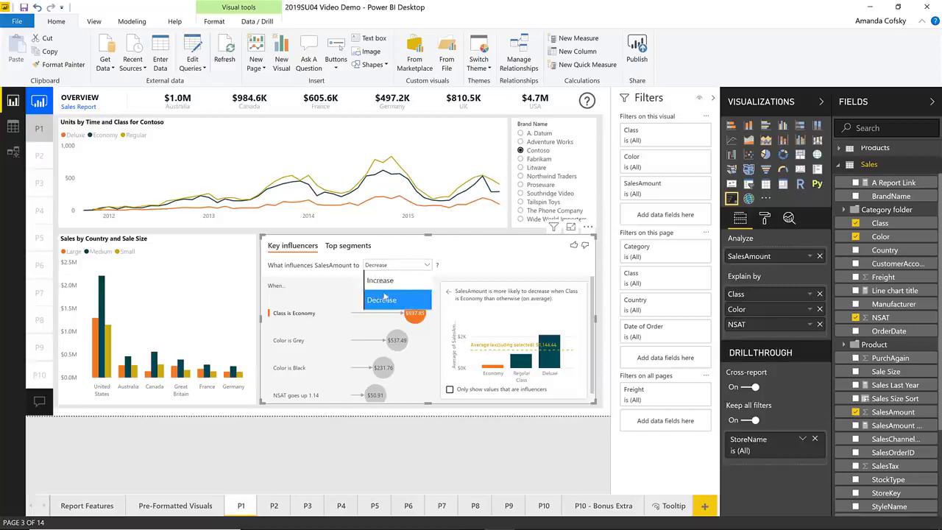
pyautogui.click(498, 258)
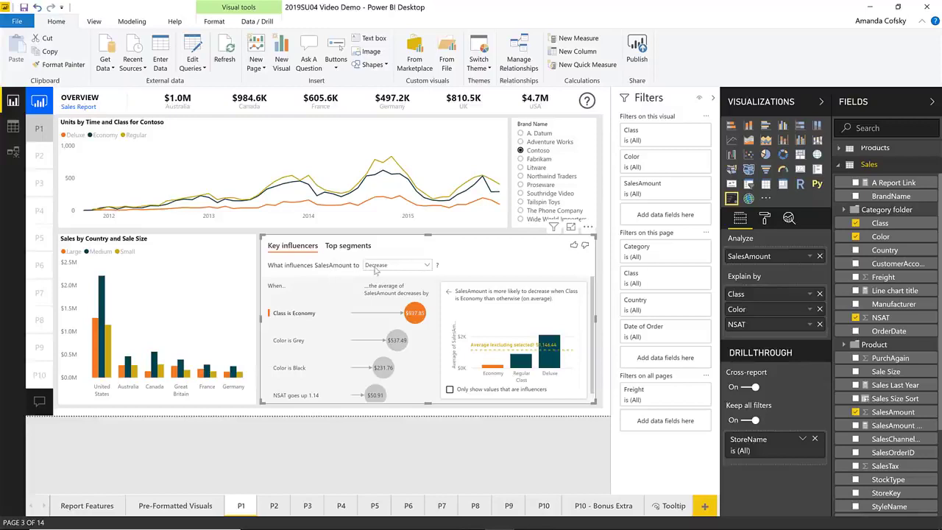
# - Review the Analysis type options in the key influencers visual's formatting, then return to its field settings and examine the listed influencers
pyautogui.click(764, 221)
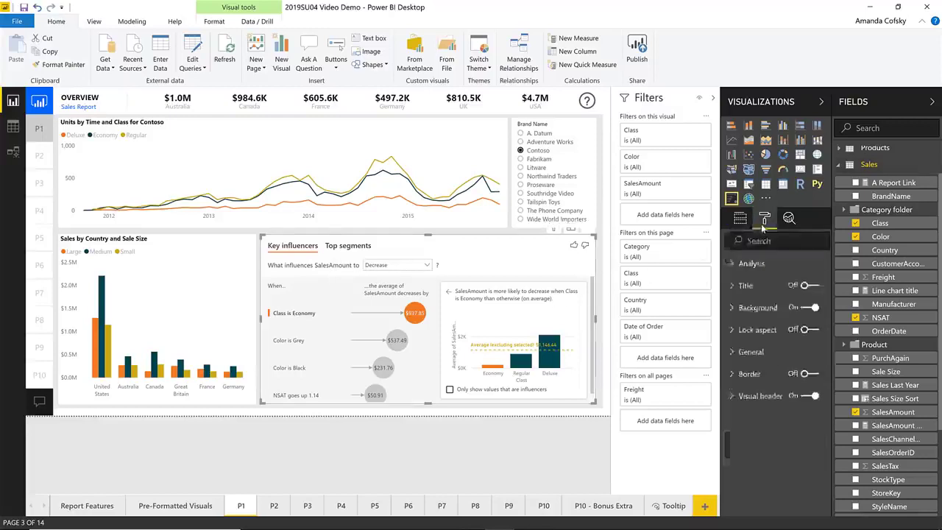
pyautogui.click(743, 265)
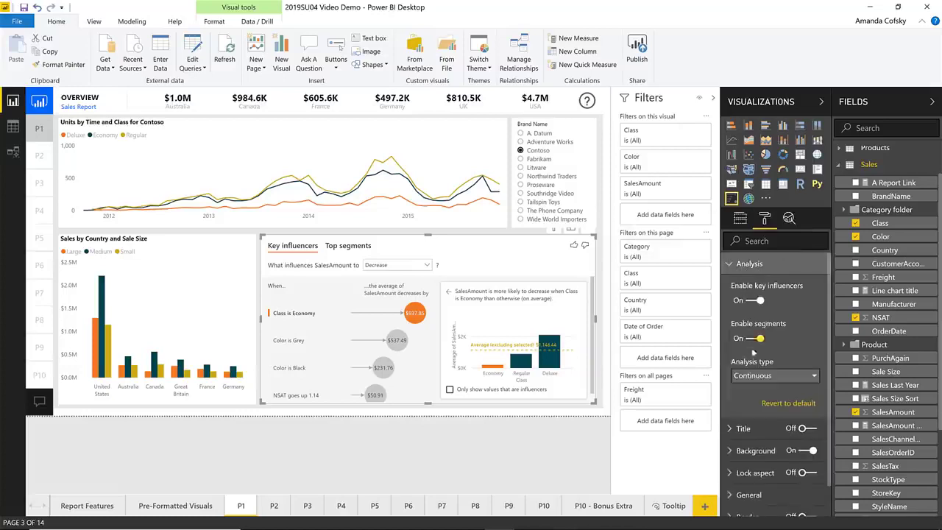
pyautogui.click(751, 377)
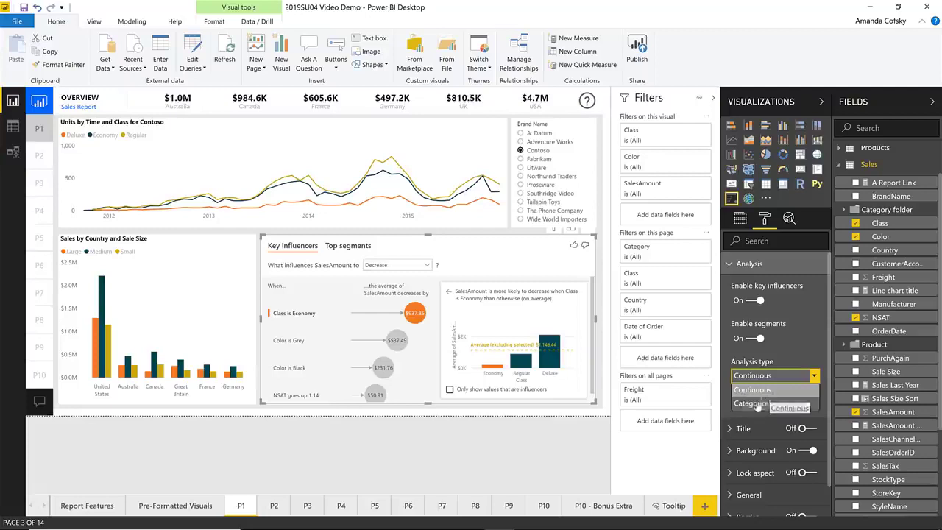
pyautogui.click(797, 366)
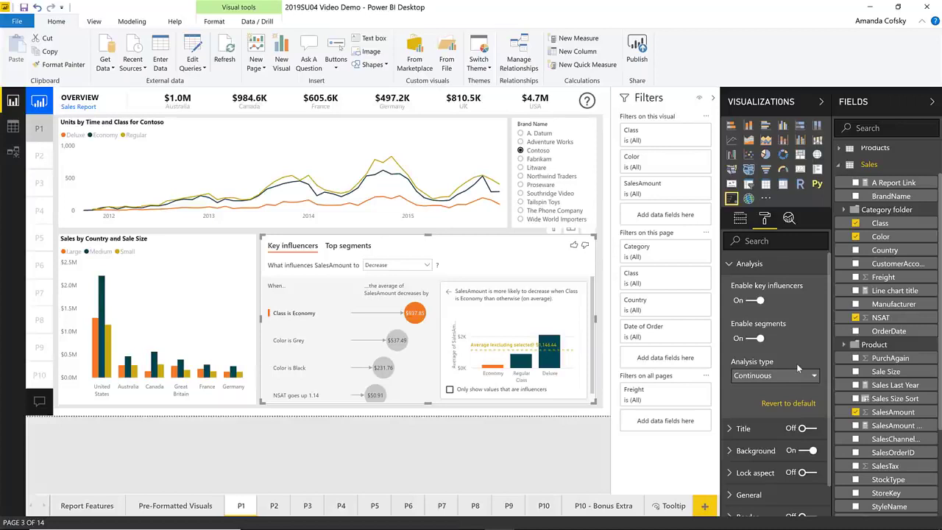
pyautogui.click(741, 218)
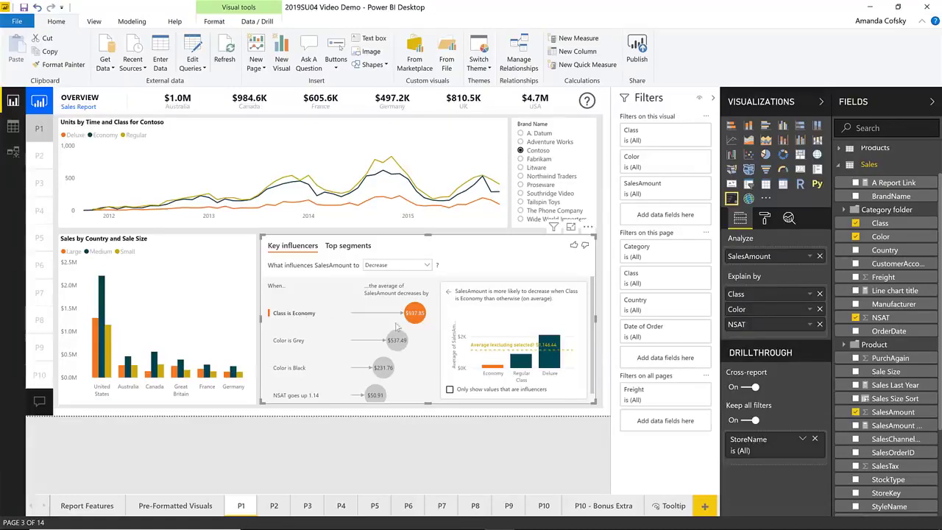
pyautogui.moveTo(406, 322)
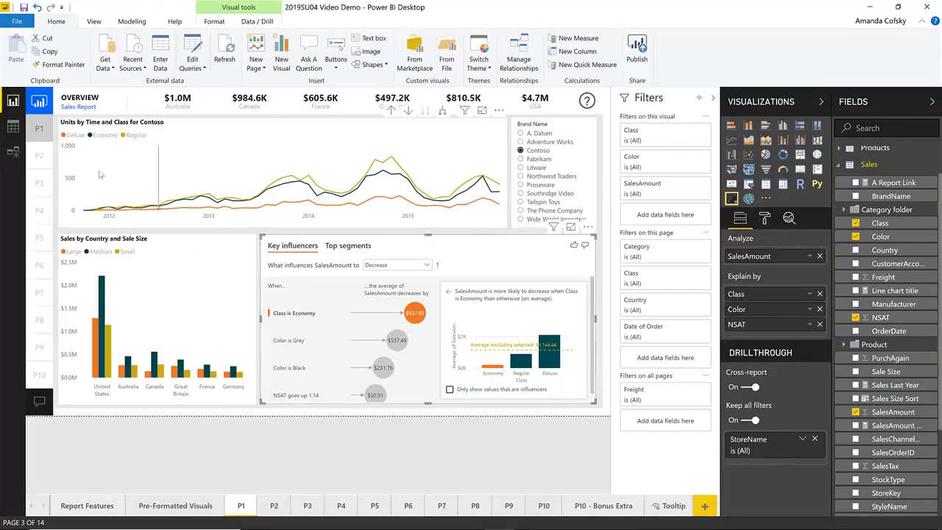
# - Open the model diagram and examine the synonyms of the SalesAmount field in the Sales table, highlighting "amount sold"
pyautogui.click(13, 152)
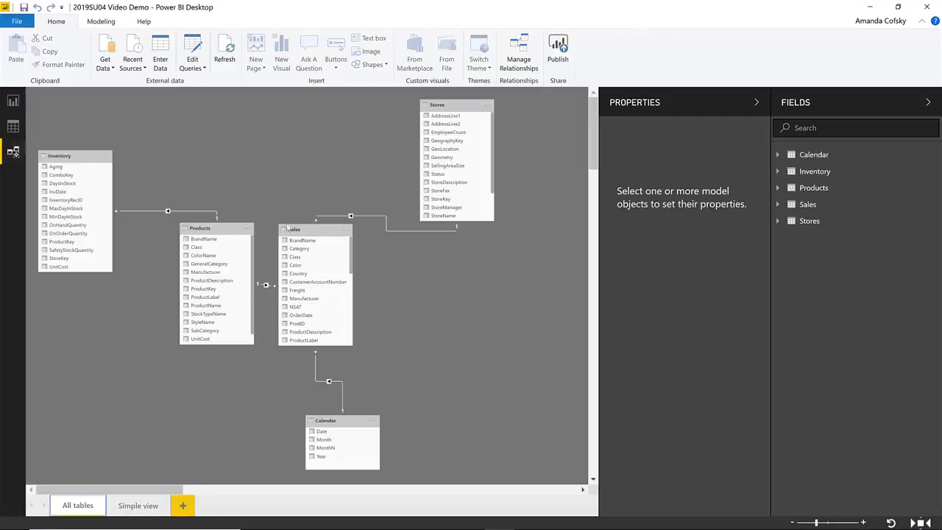
pyautogui.click(288, 228)
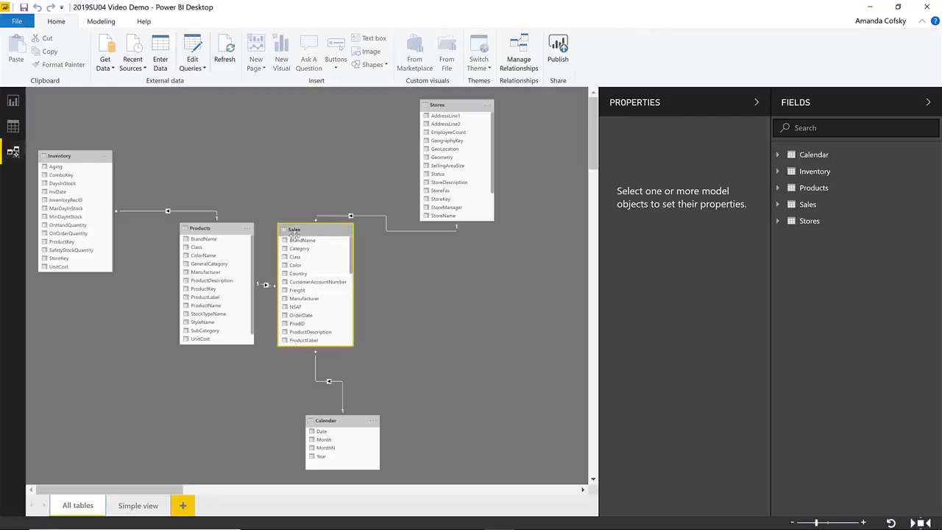
pyautogui.scroll(-5, 318, 333)
pyautogui.scroll(4, 319, 333)
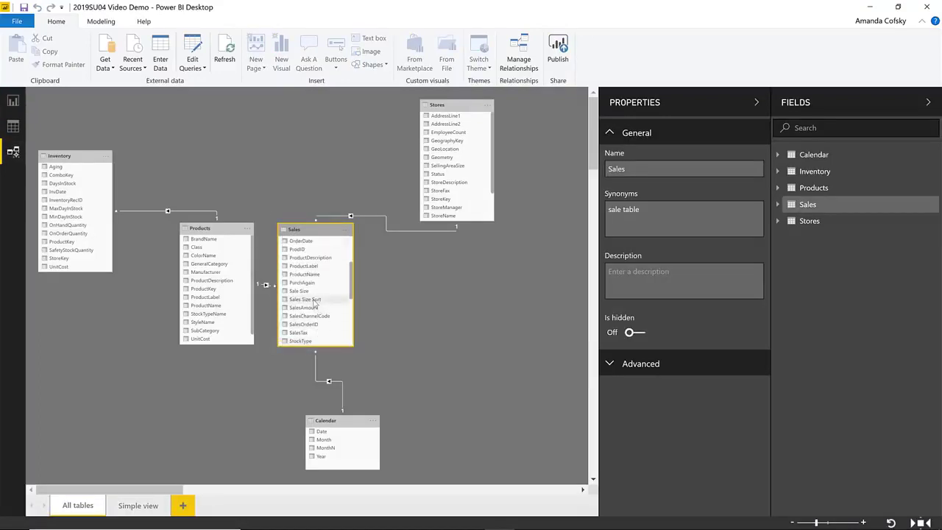
pyautogui.click(313, 308)
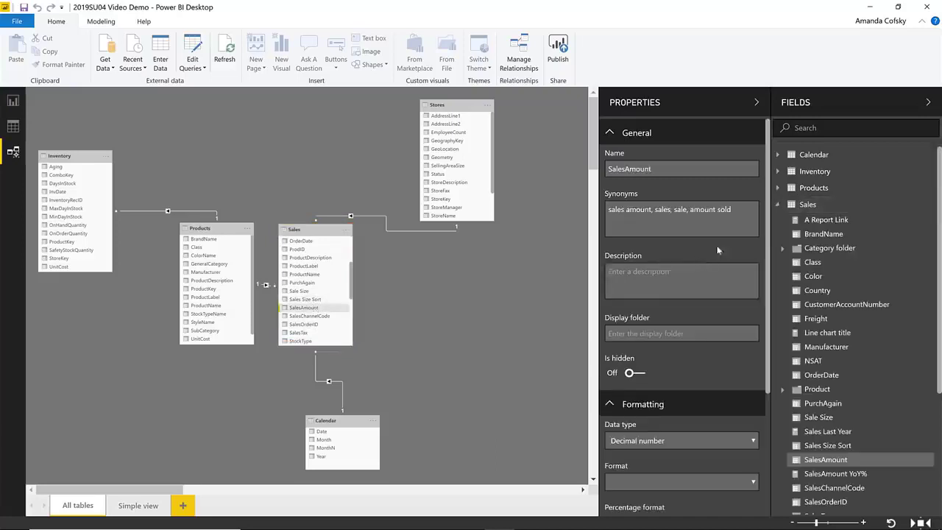
pyautogui.moveTo(739, 211); pyautogui.dragTo(690, 211)
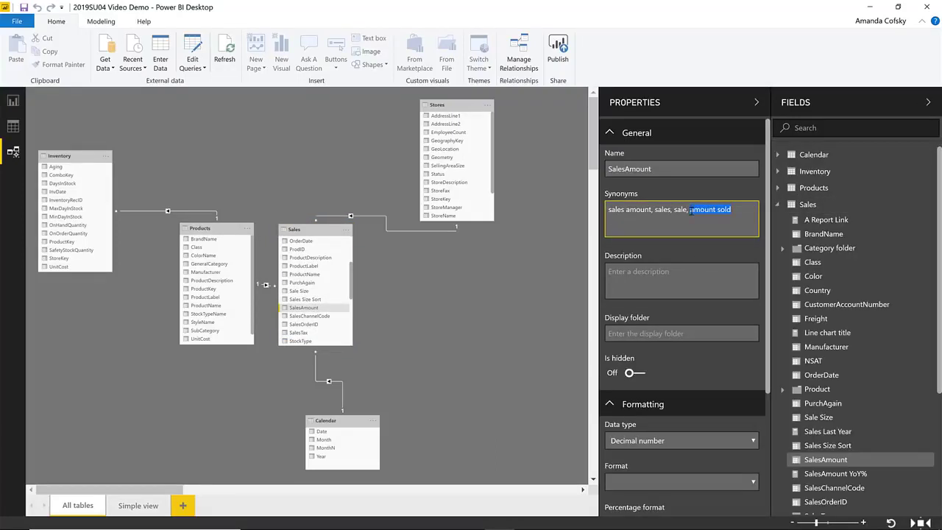
# - Return to the report page, open Q&A, and ask about "sold" using the suggested "amount sold" synonym of SalesAmount
pyautogui.click(13, 100)
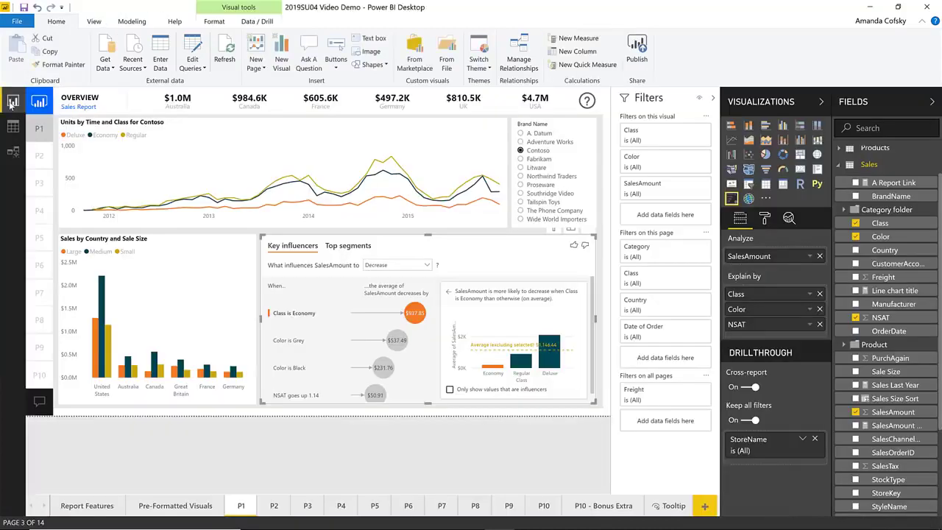
pyautogui.click(39, 405)
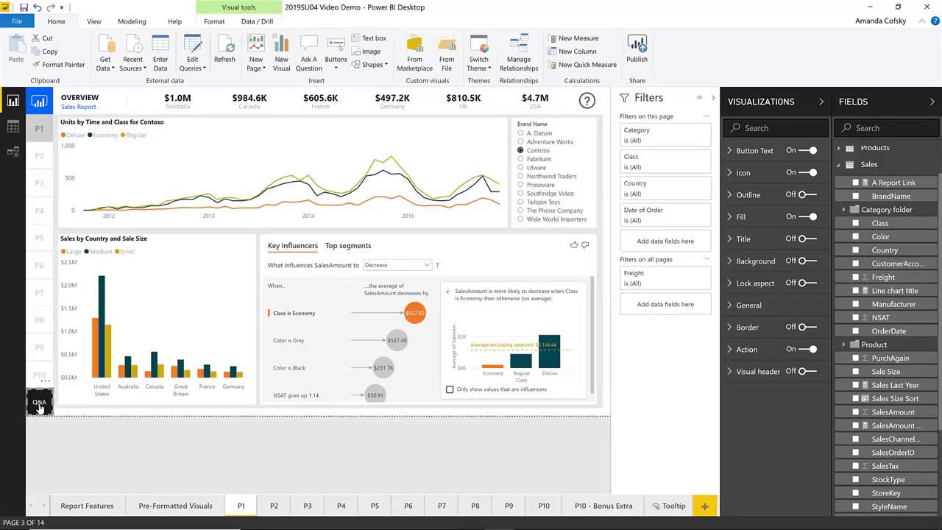
pyautogui.keyDown('ctrl'); pyautogui.click(40, 405); pyautogui.keyUp('ctrl')
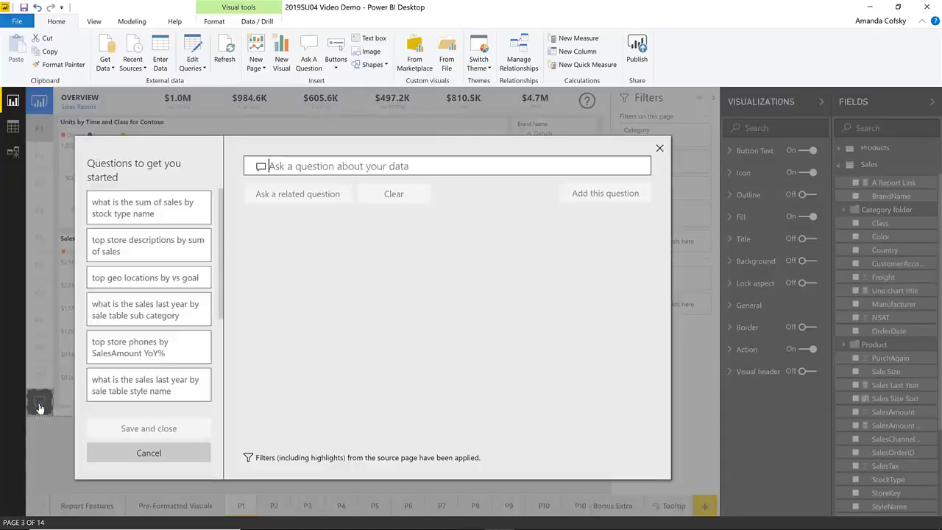
pyautogui.write('sold')
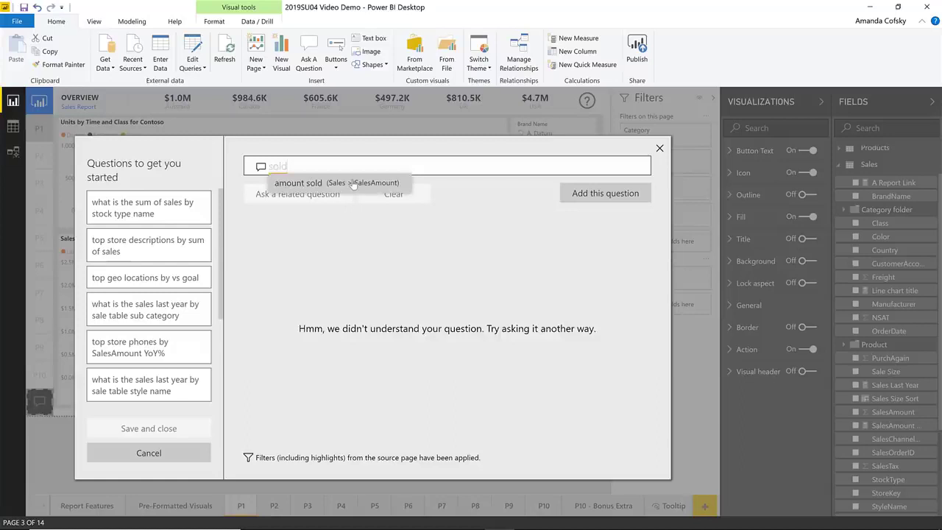
pyautogui.click(301, 186)
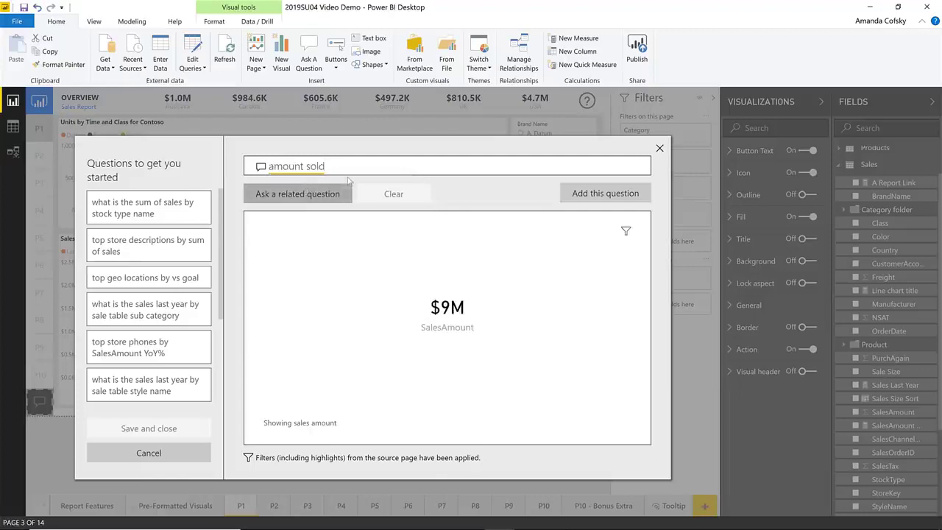